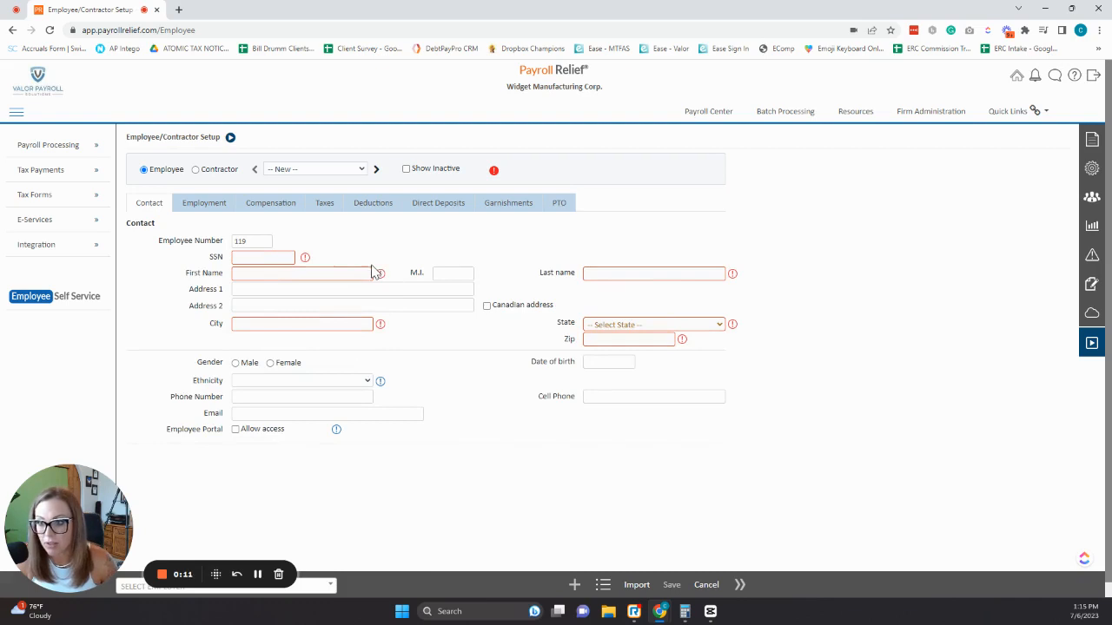
Enter the new employee's SSN and first and last name.
click(285, 256)
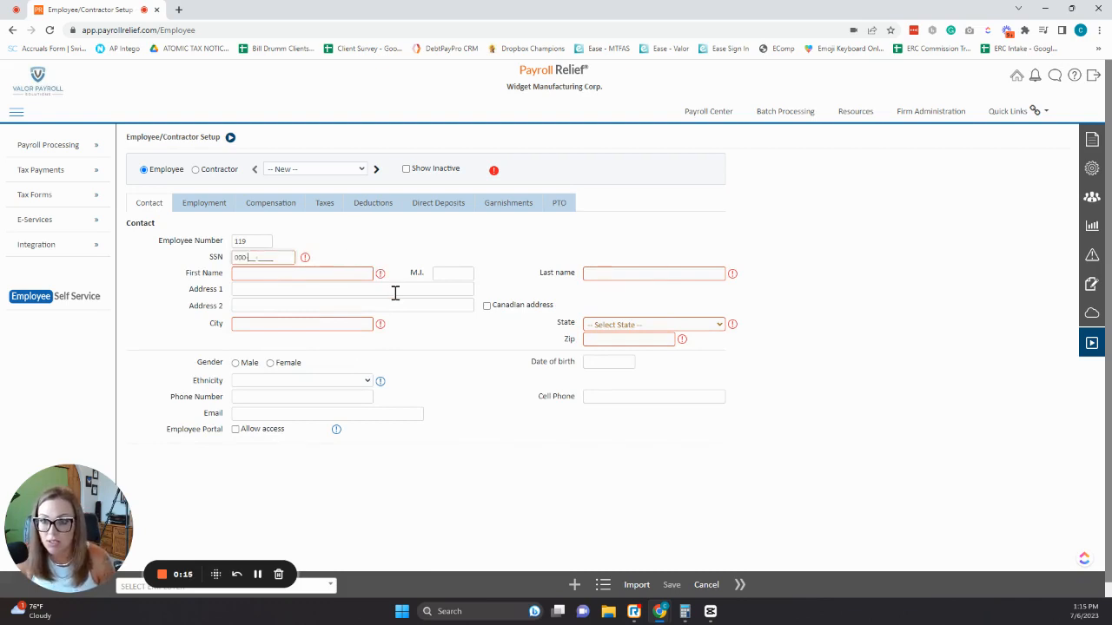
key(Tab)
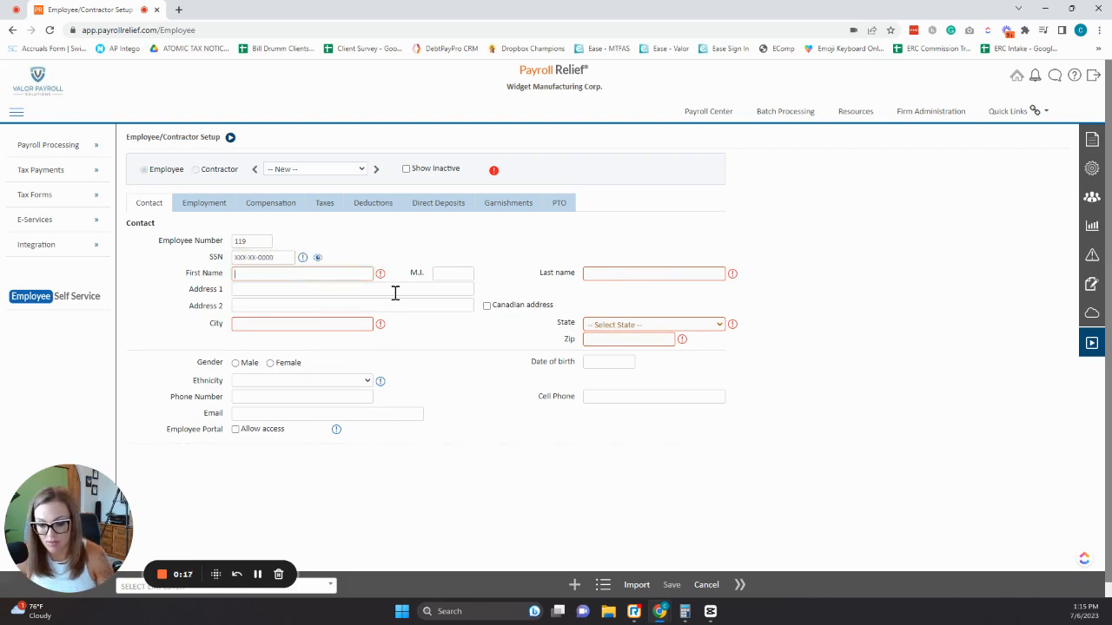
key(Tab)
key(Tab)
Fill in the employee's street address, city, state OK and zip code.
key(Tab)
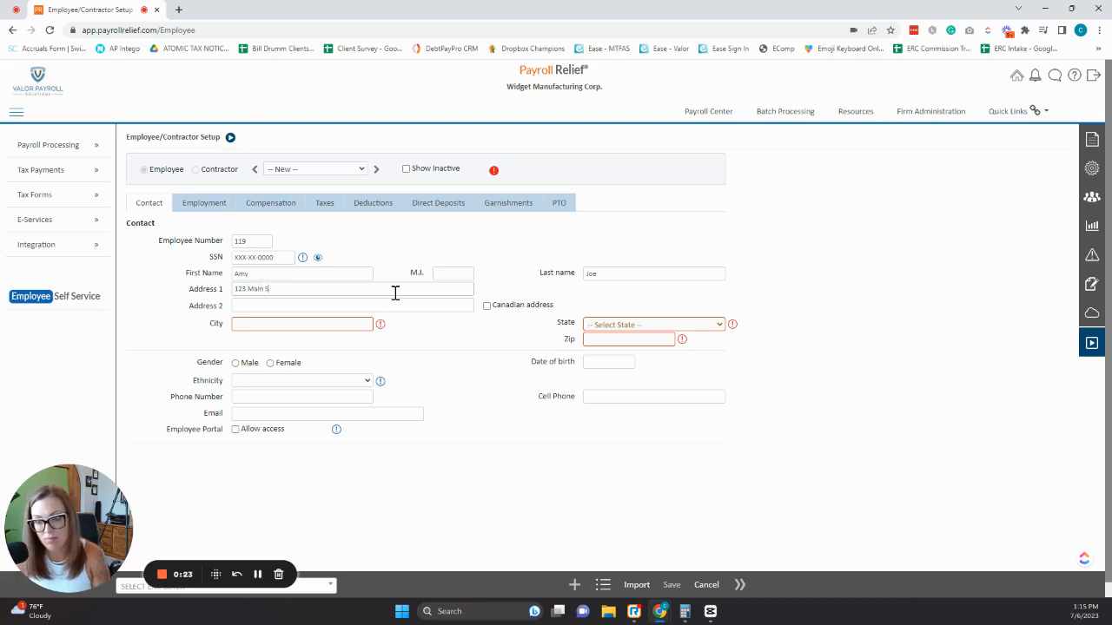
text(123 Main Street)
key(Tab)
key(Tab)
key(Tab)
text(Tu)
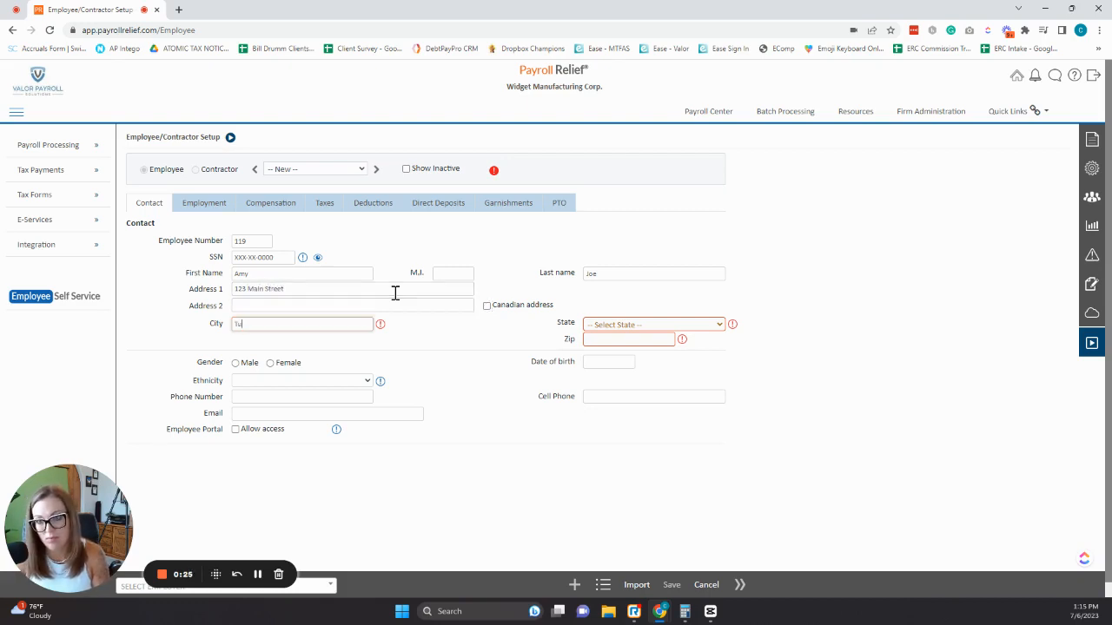
text(lsaok)
key(Tab)
text(7411)
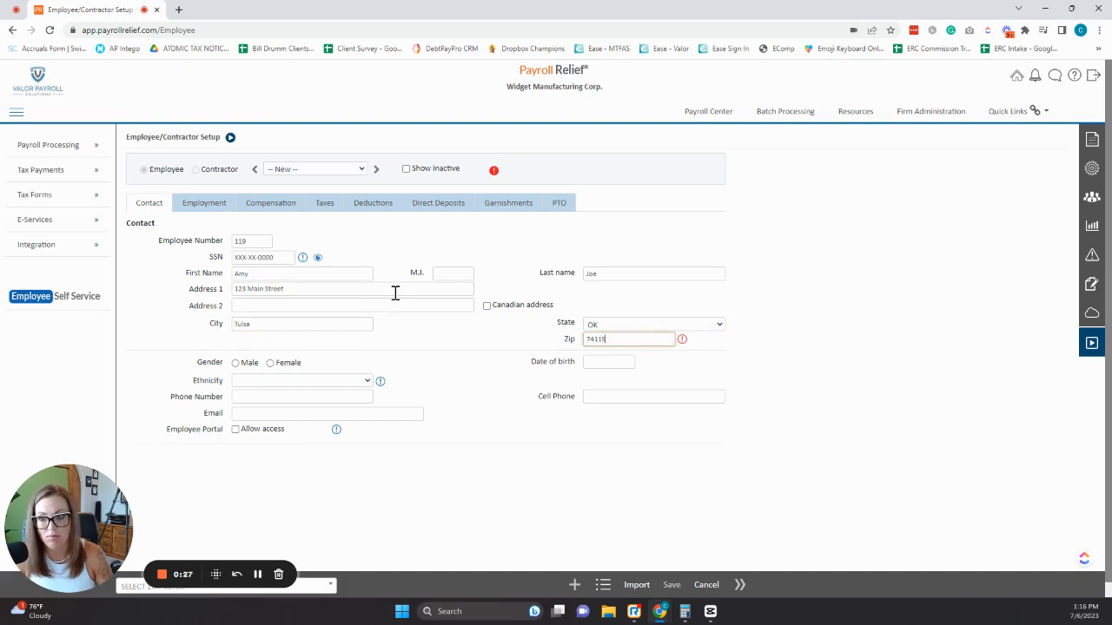
text(9)
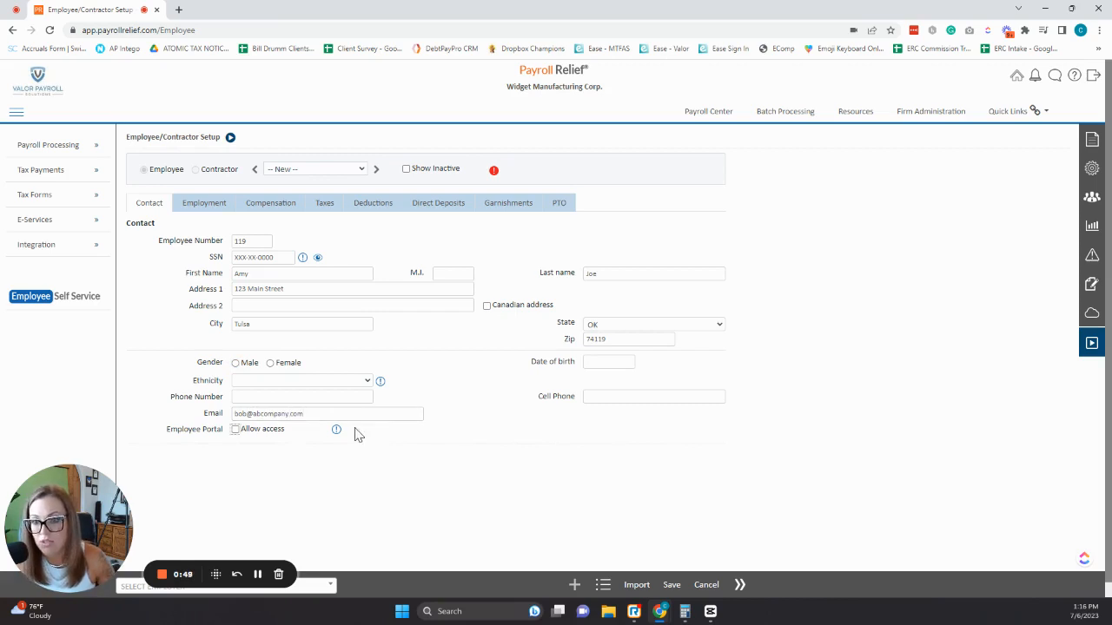
Allow employee portal access and save the new employee record.
click(235, 430)
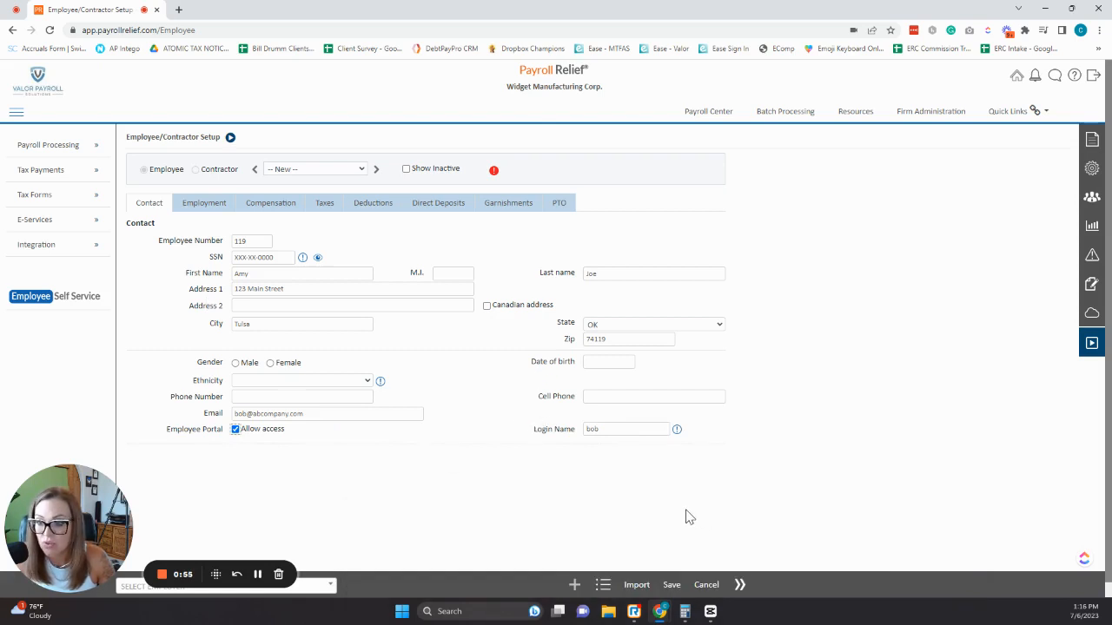
click(671, 585)
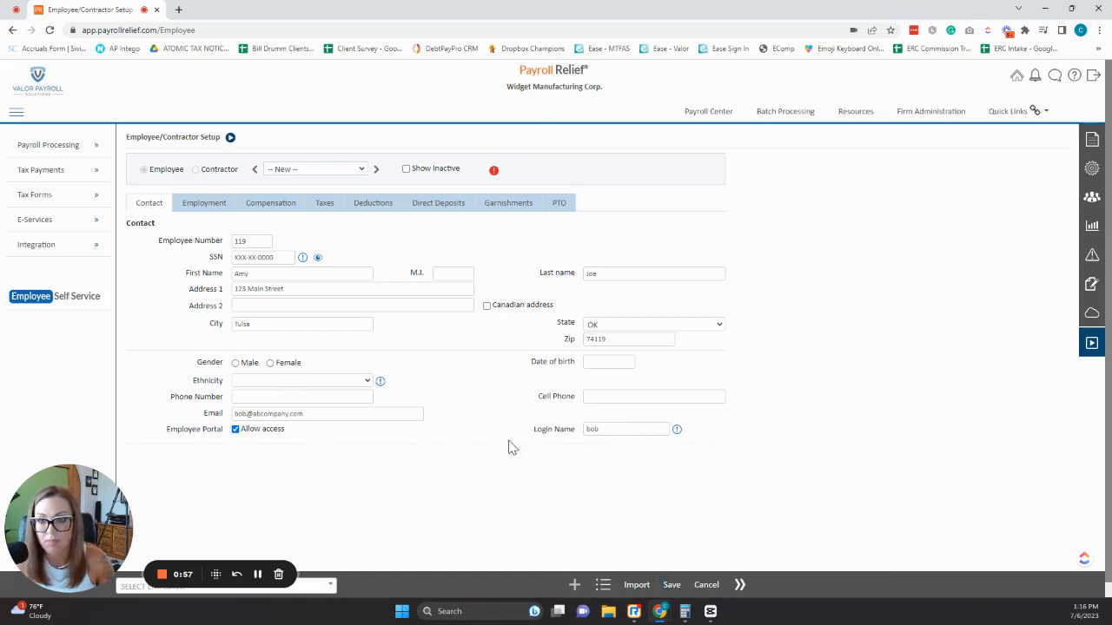
Review the Employment details, leaving hire date and job classification blank.
click(209, 208)
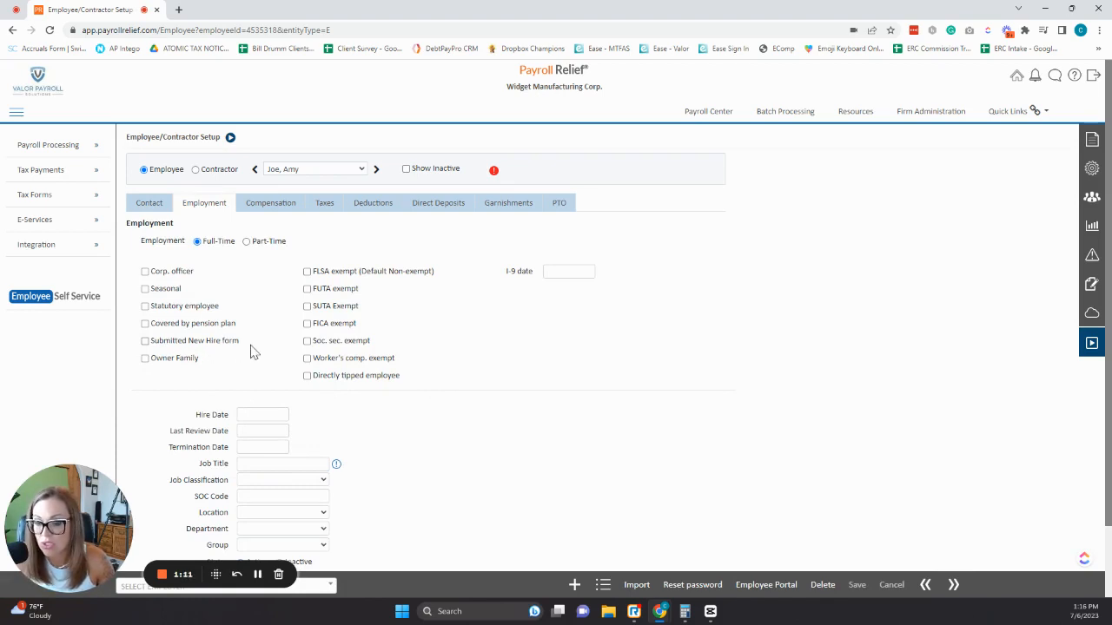
click(261, 415)
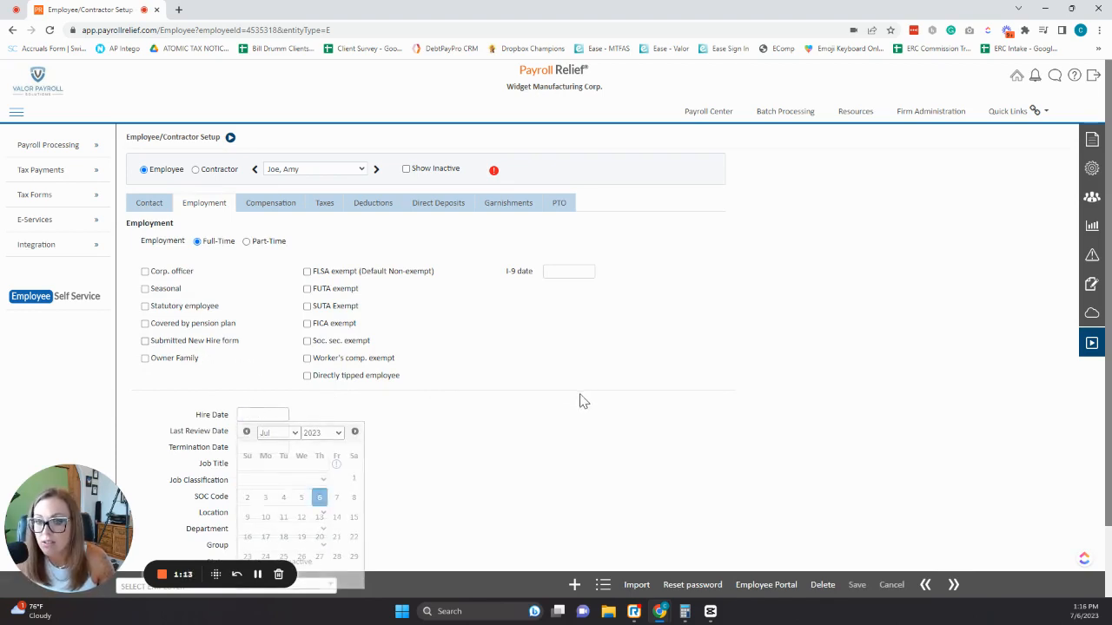
click(634, 395)
scroll(634, 395, down, 2)
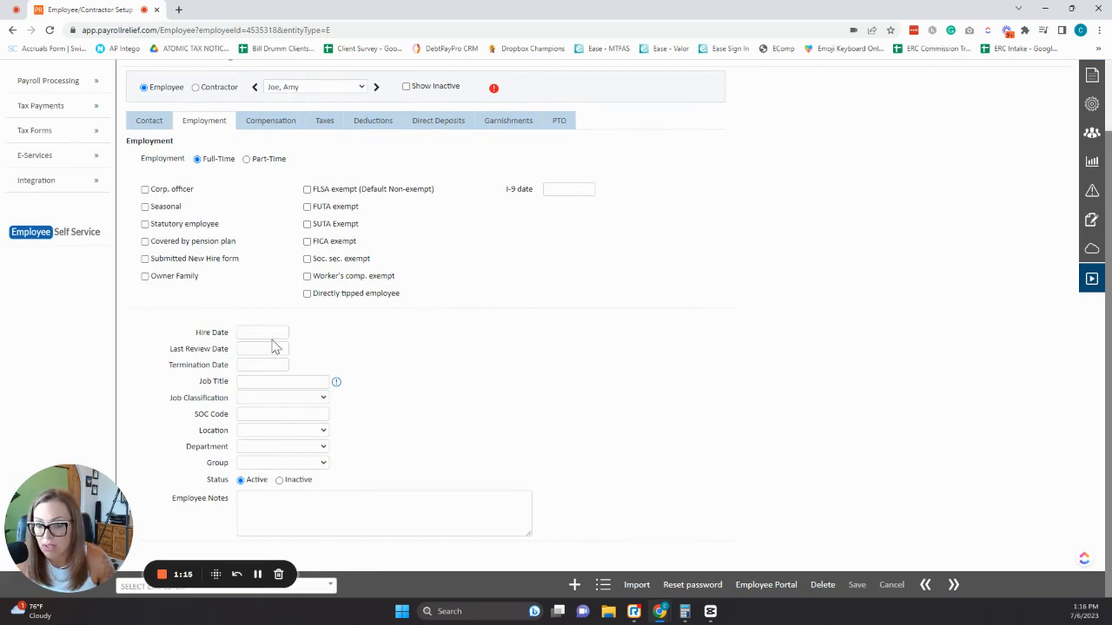
click(267, 399)
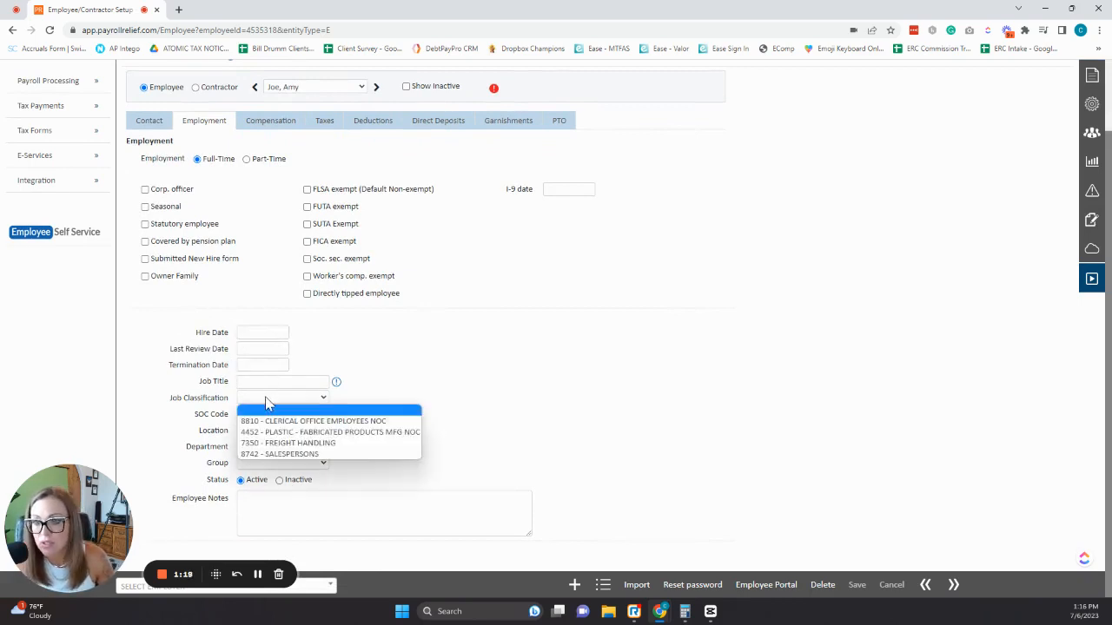
click(465, 403)
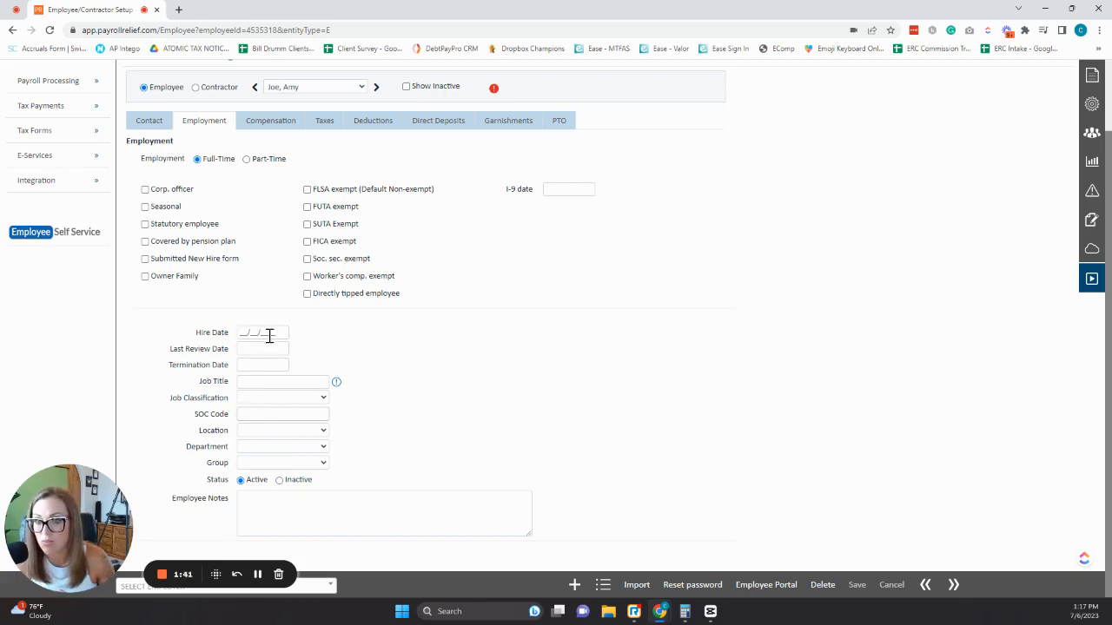
Keep the Administrative (Bi-Weekly) pay schedule and choose Salaried regular pay.
click(285, 120)
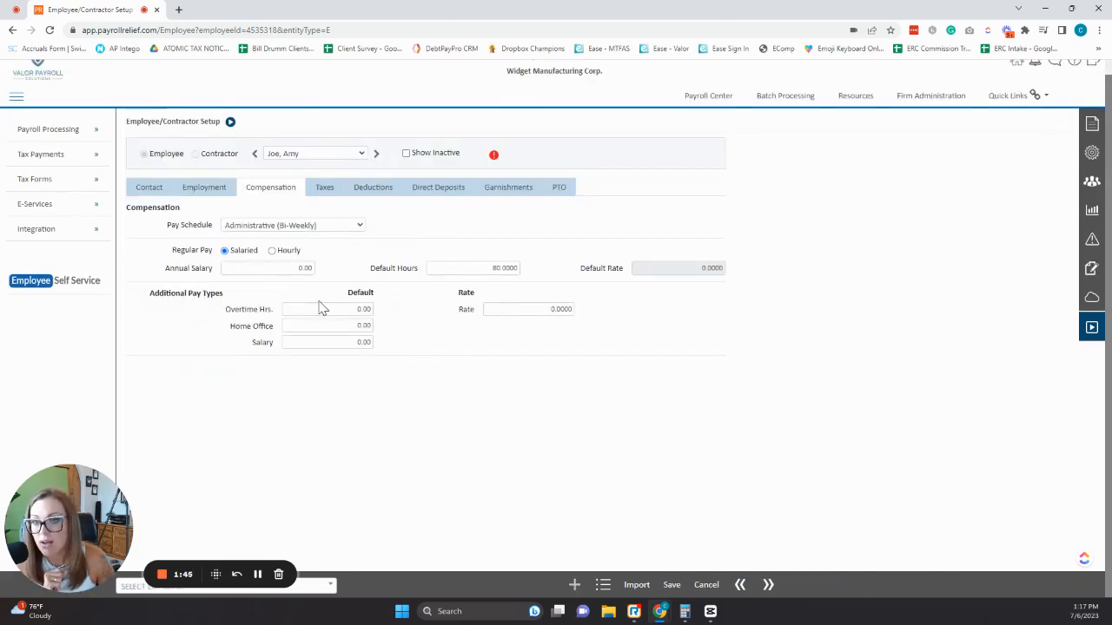
click(328, 228)
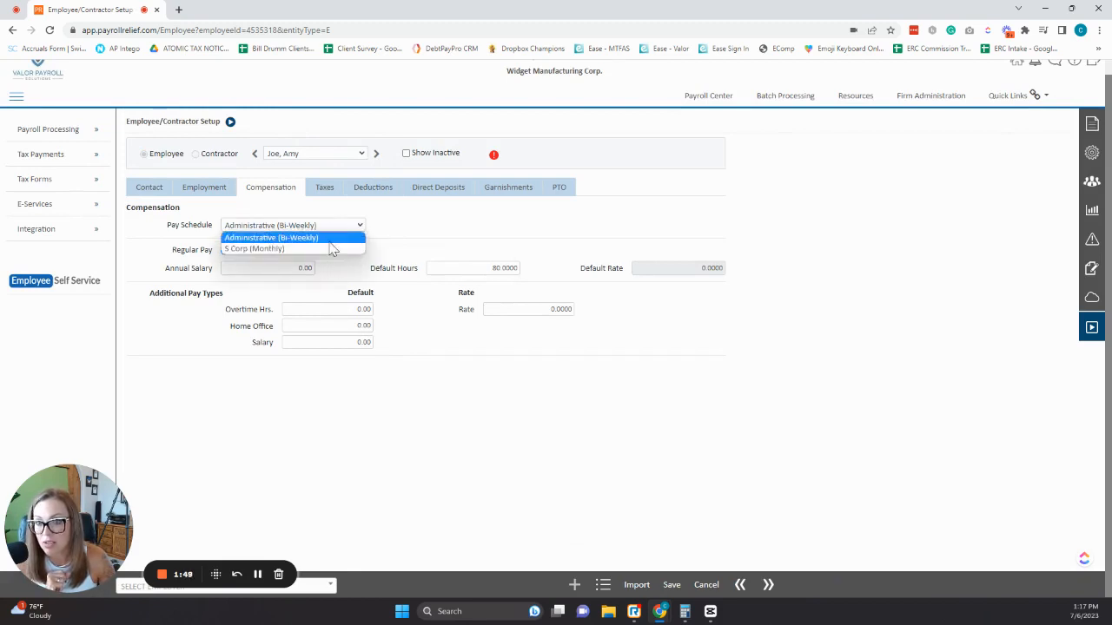
click(331, 239)
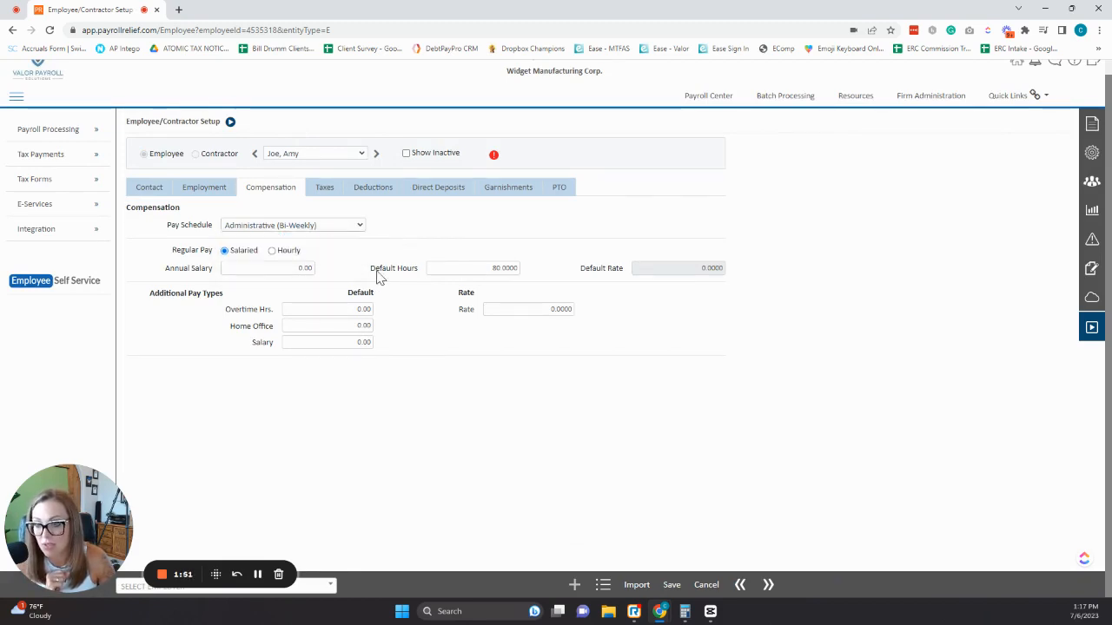
click(224, 251)
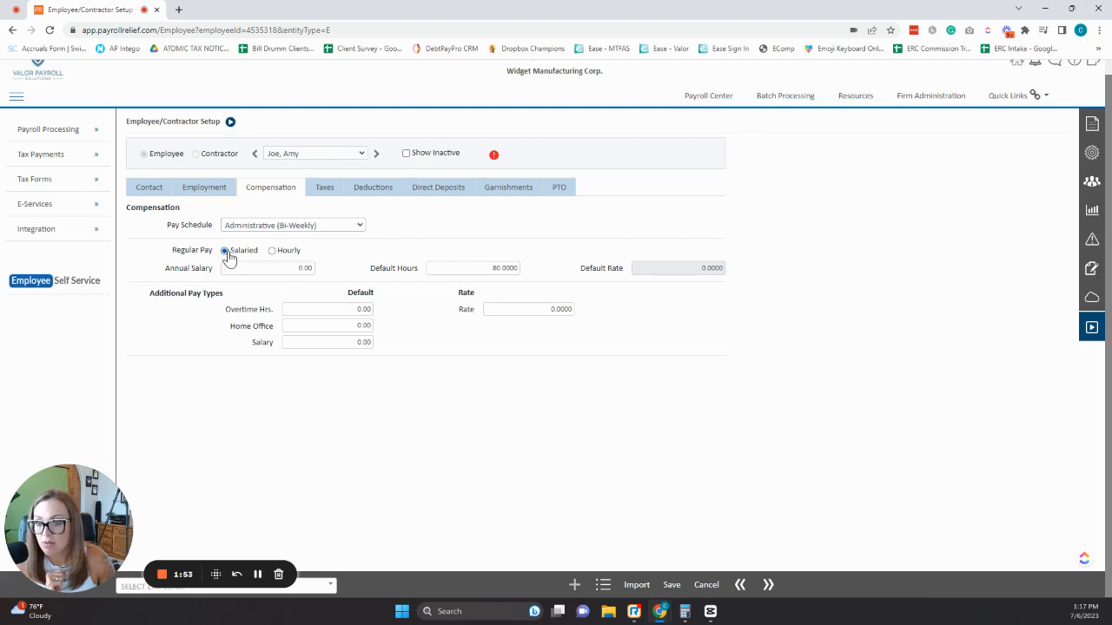
Enter an annual salary of 75,000, then clear it back to 0.00.
click(295, 271)
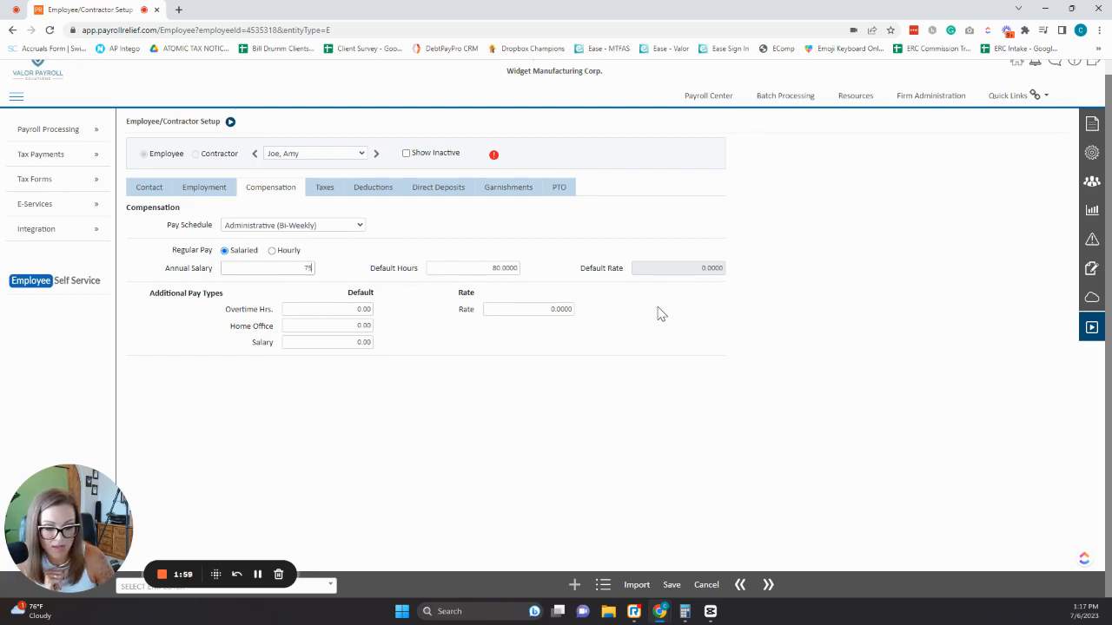
click(657, 314)
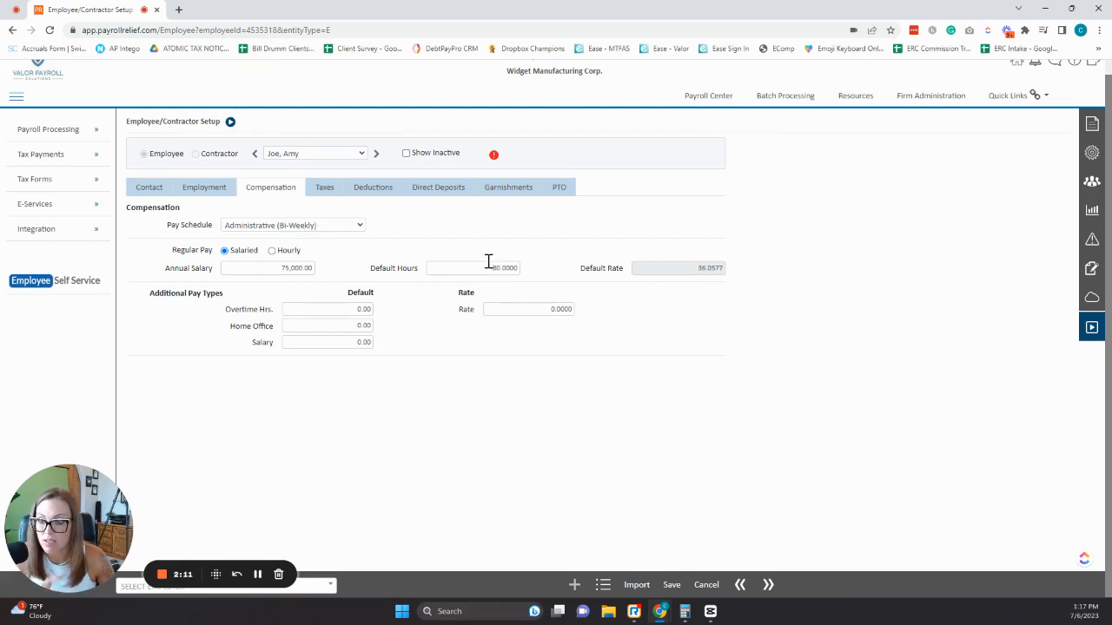
double_click(291, 266)
key(BackSpace)
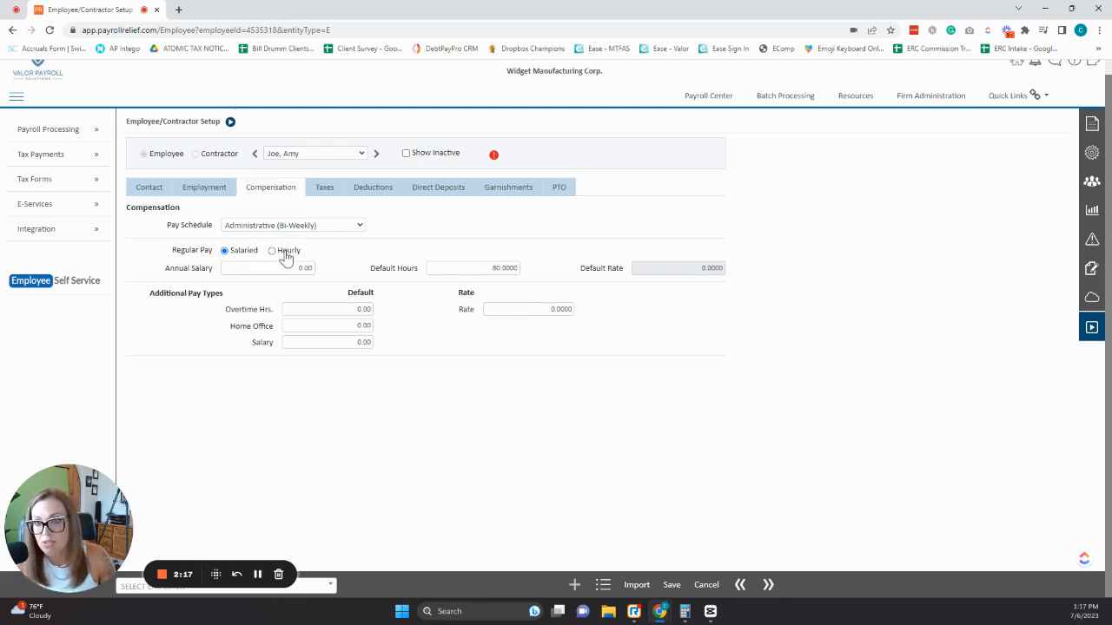
Switch to Hourly pay at a 15.0000 default rate with 0.00 default hours, and save.
click(280, 252)
double_click(480, 267)
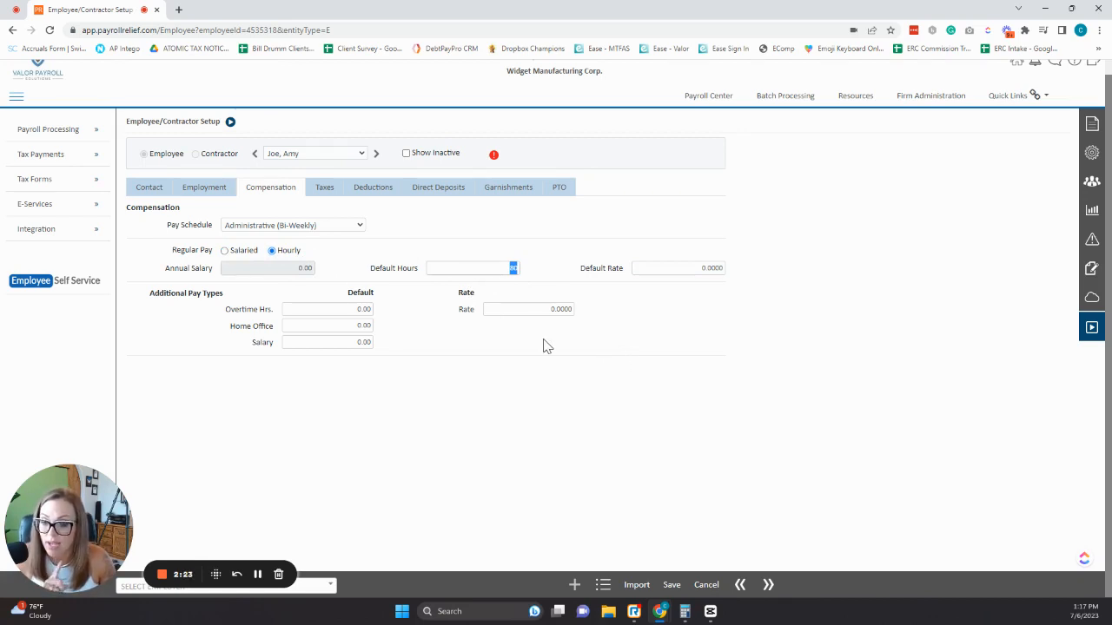
key(BackSpace)
click(682, 274)
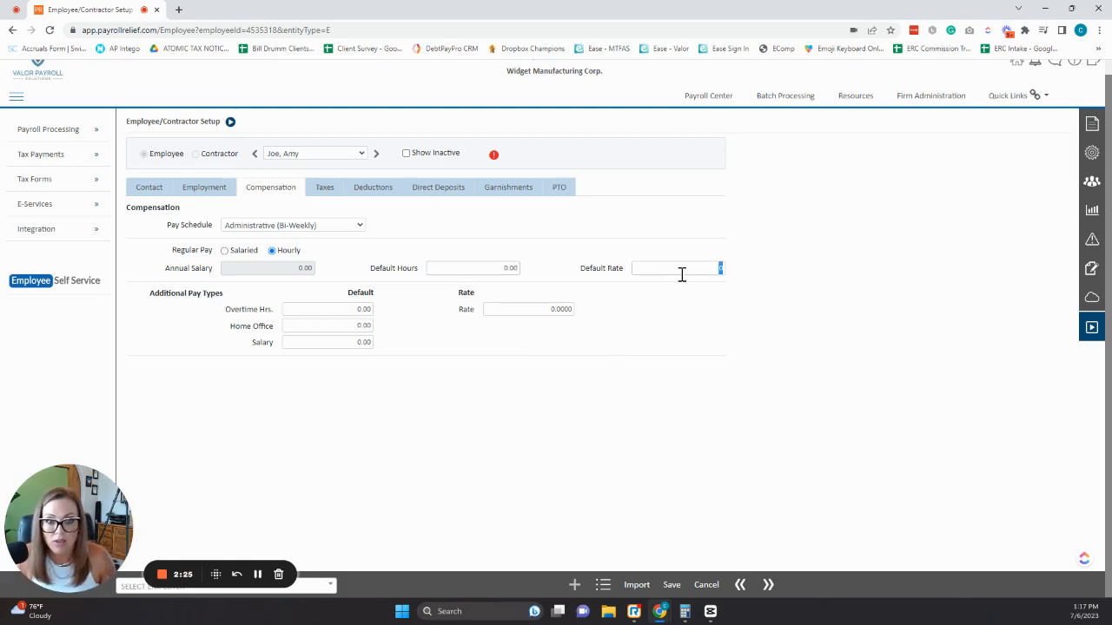
text(15)
click(755, 335)
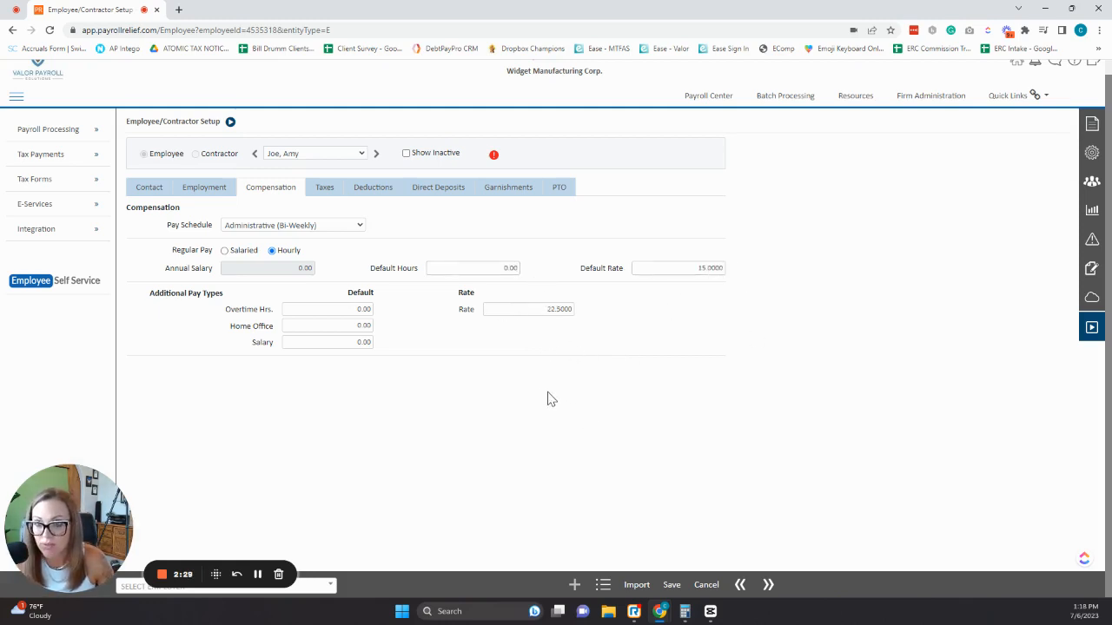
click(670, 584)
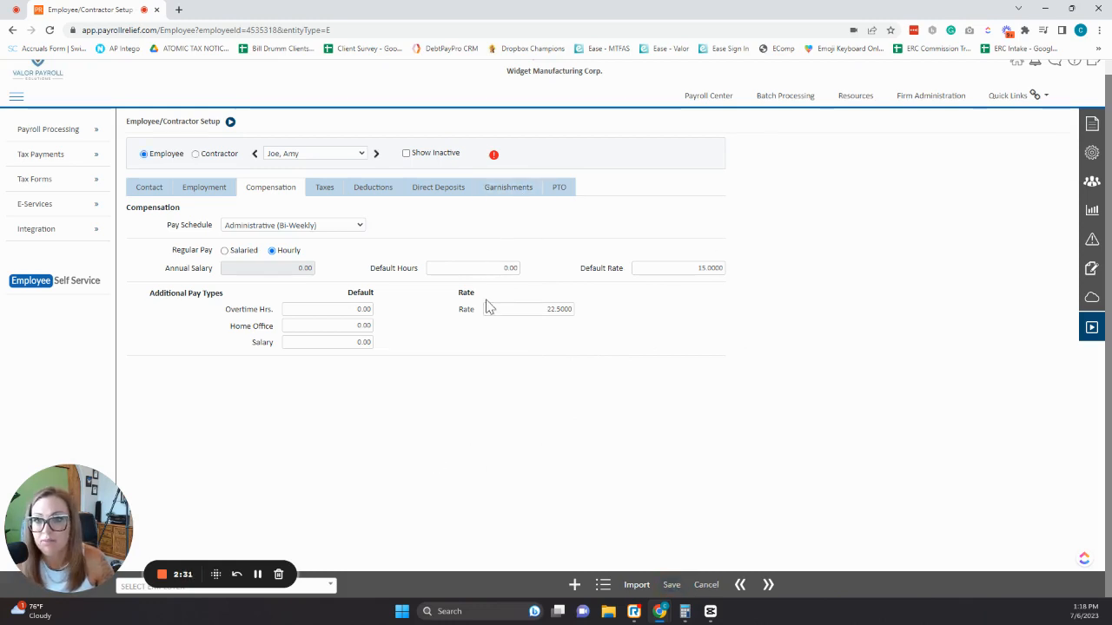
Set the federal Exemptions to 4 in the employee's tax settings.
click(327, 190)
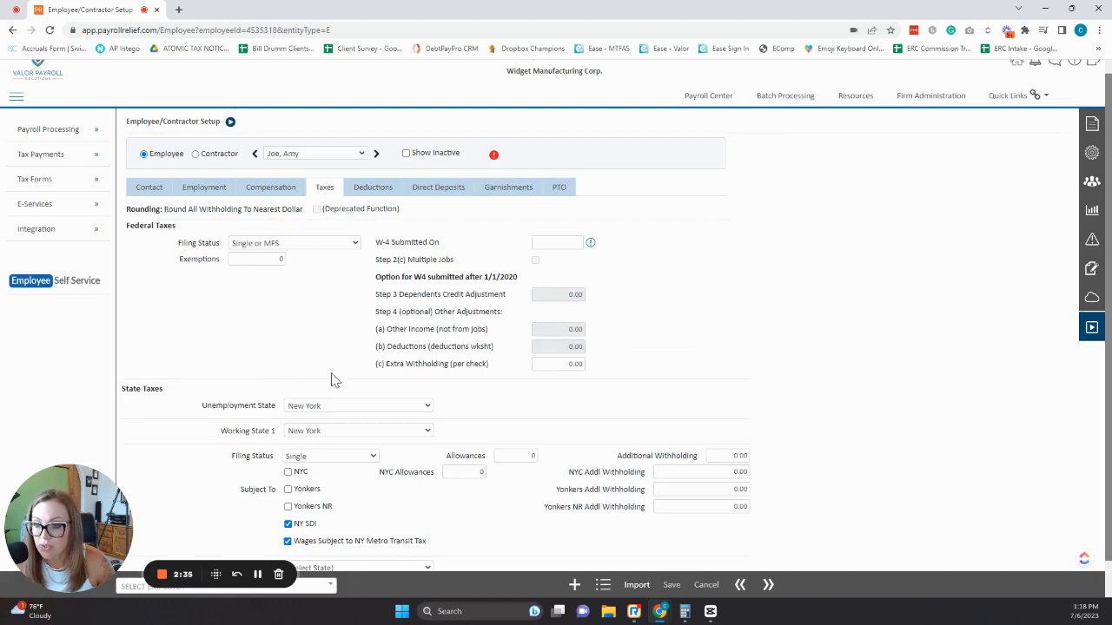
scroll(405, 383, down, 1)
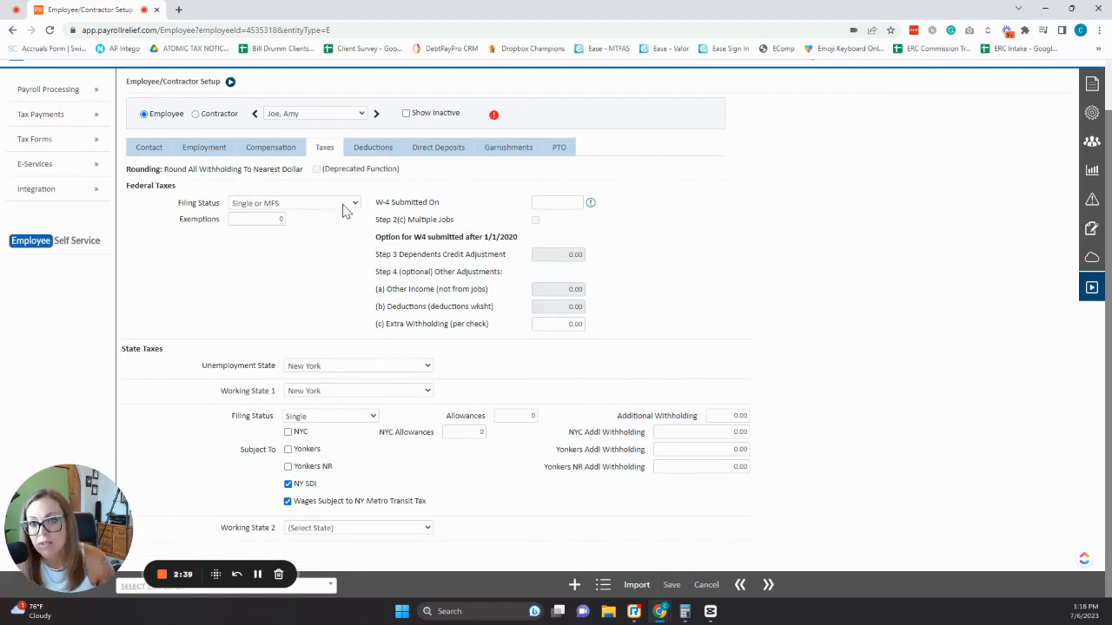
click(542, 202)
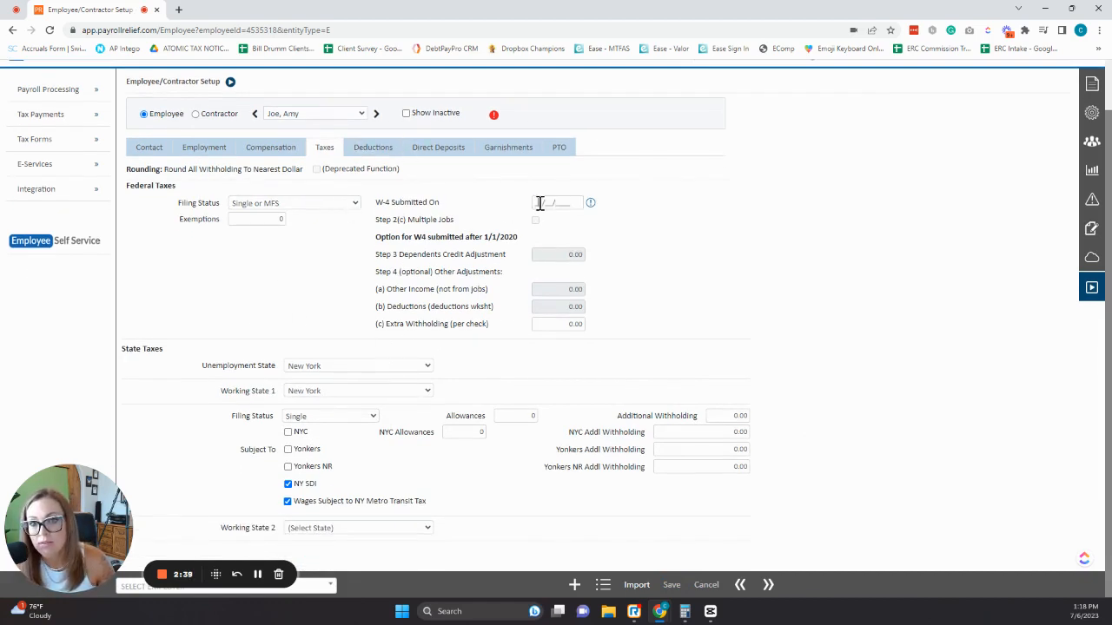
click(744, 241)
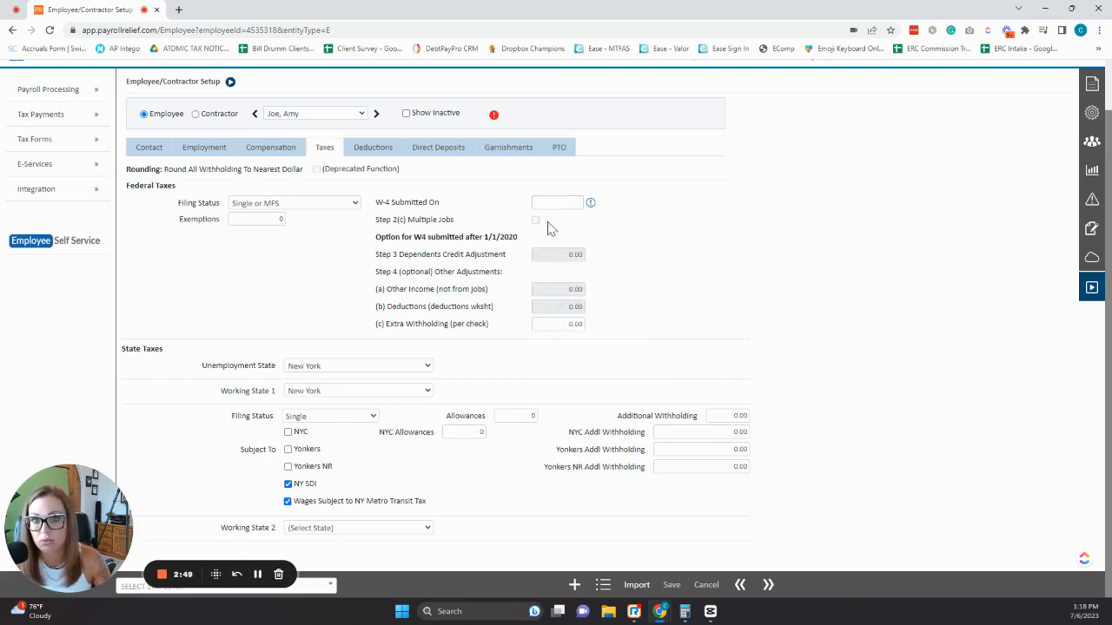
click(253, 219)
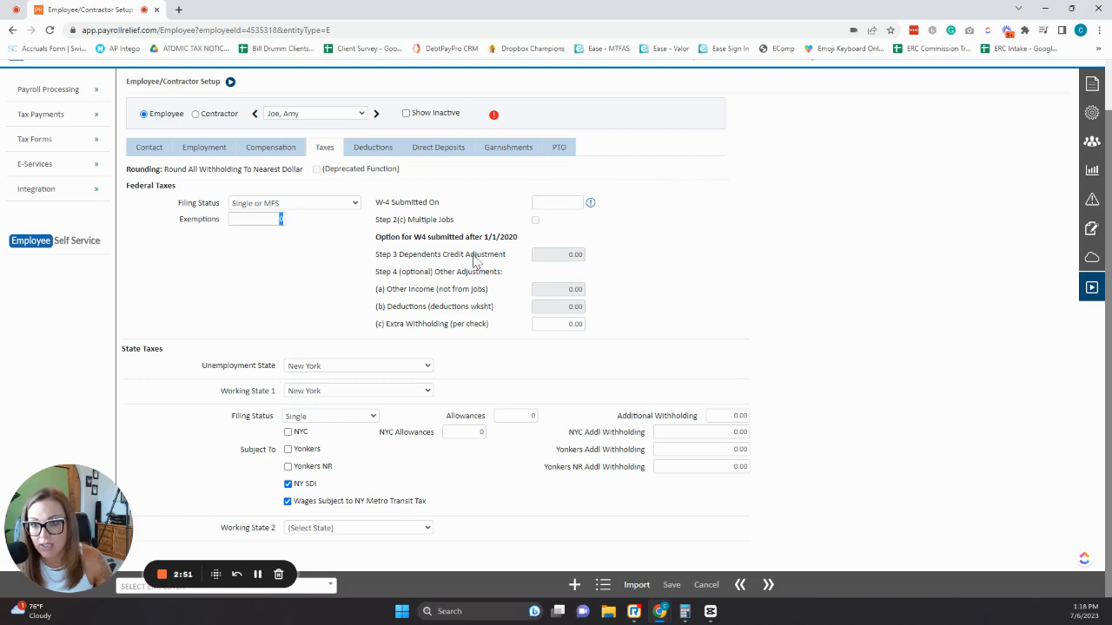
click(979, 271)
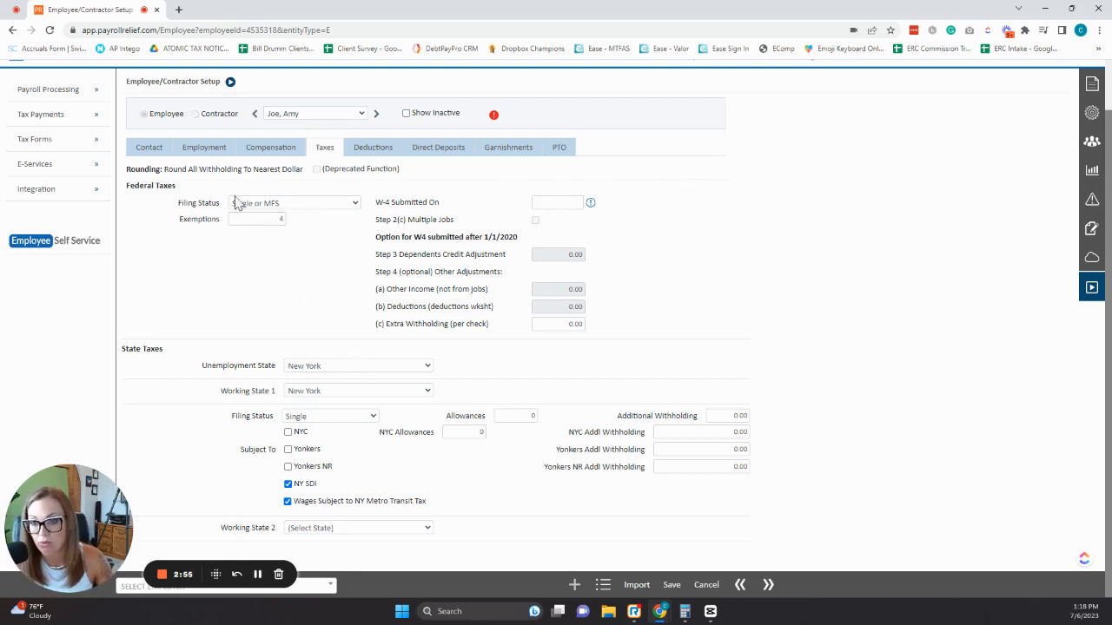
Enter 01/01/2020 as the W-4 submitted date.
click(267, 218)
click(576, 200)
text(01/)
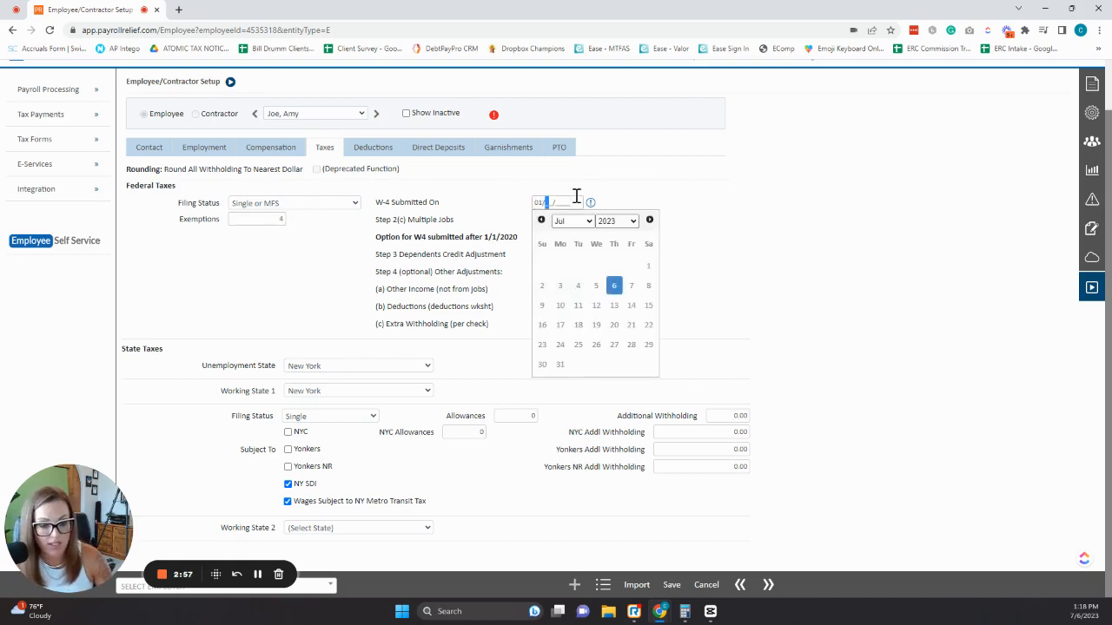
text(01/2020)
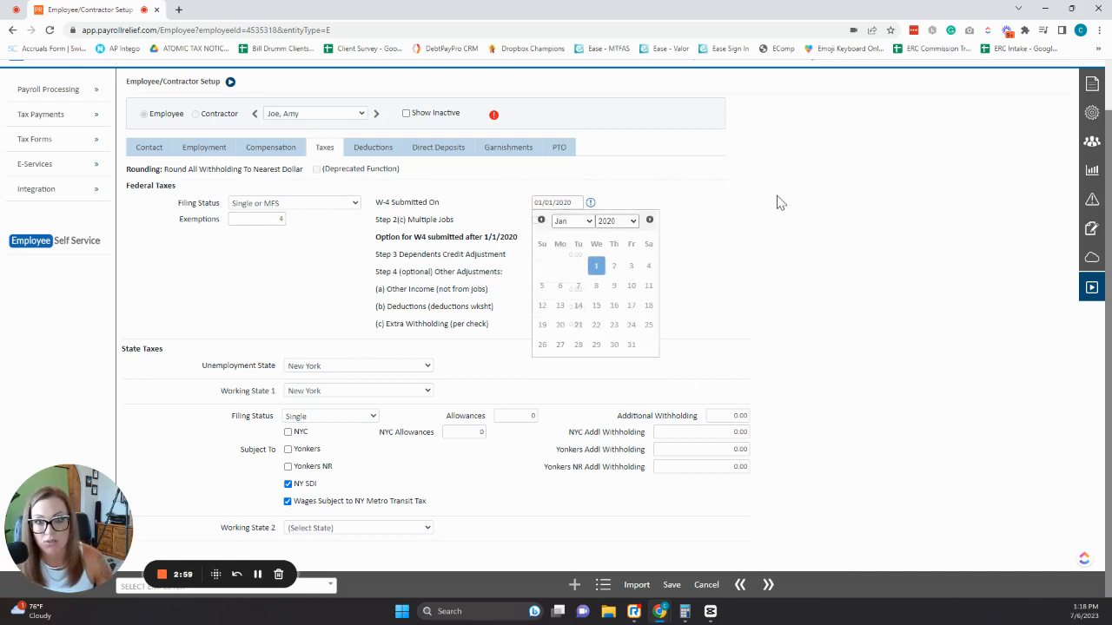
click(773, 206)
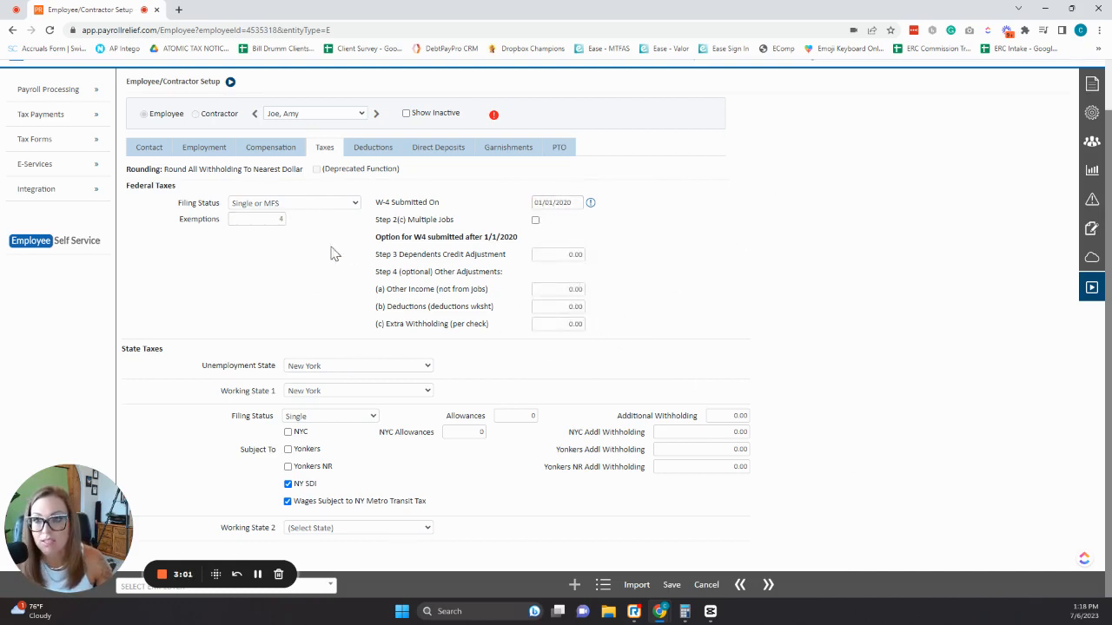
click(275, 219)
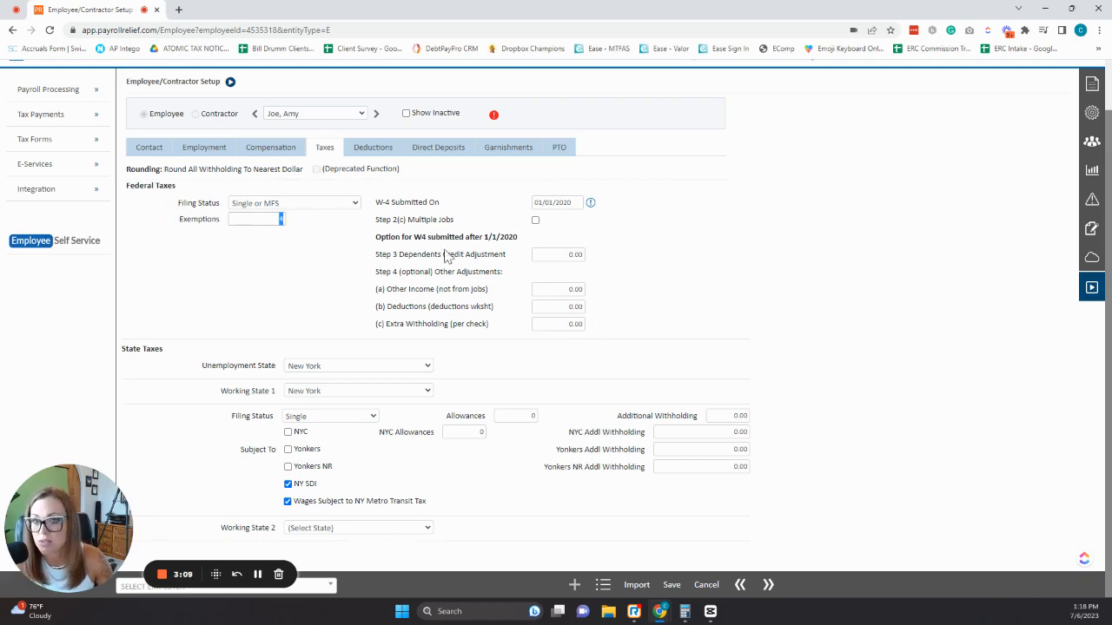
Enter 2000 in the Step 3 Dependents Credit Adjustment field.
click(555, 255)
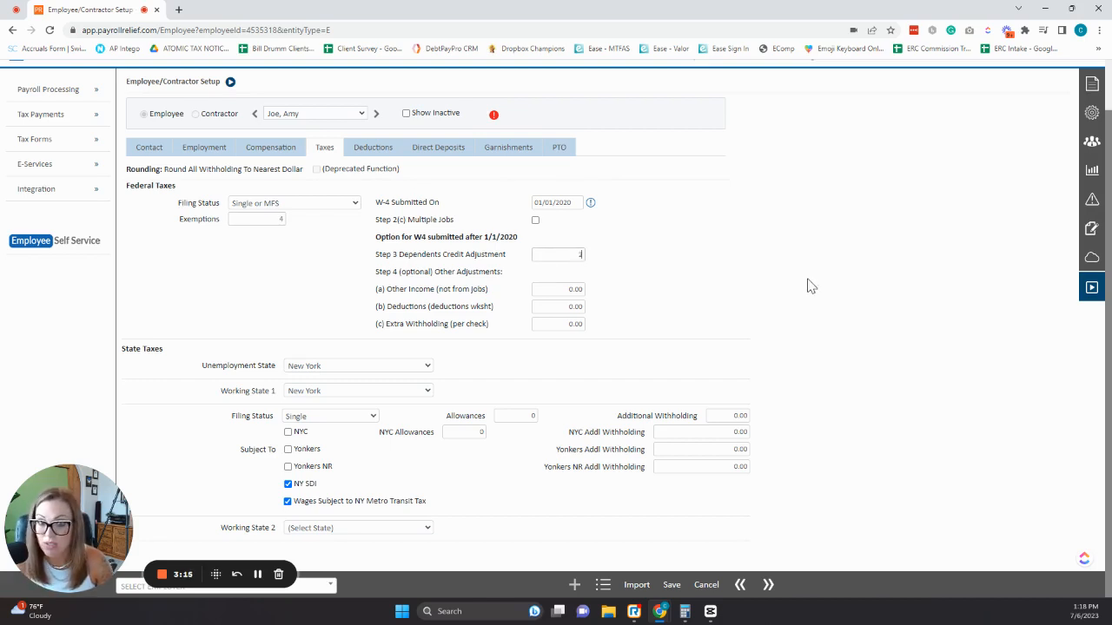
click(810, 285)
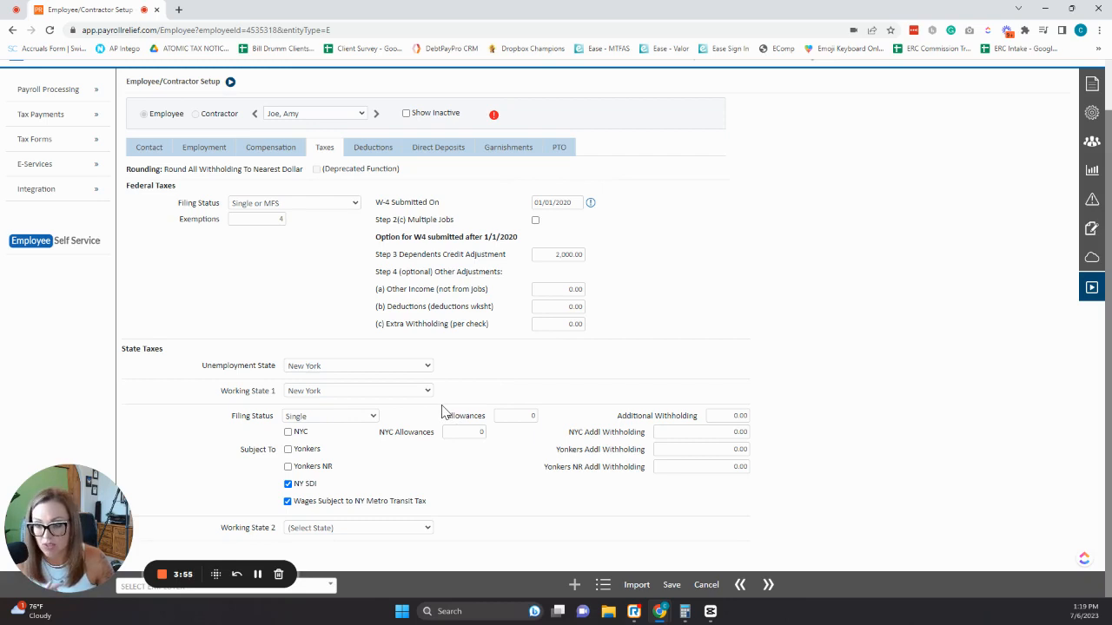
Save the tax settings and review the available deductions list.
click(372, 147)
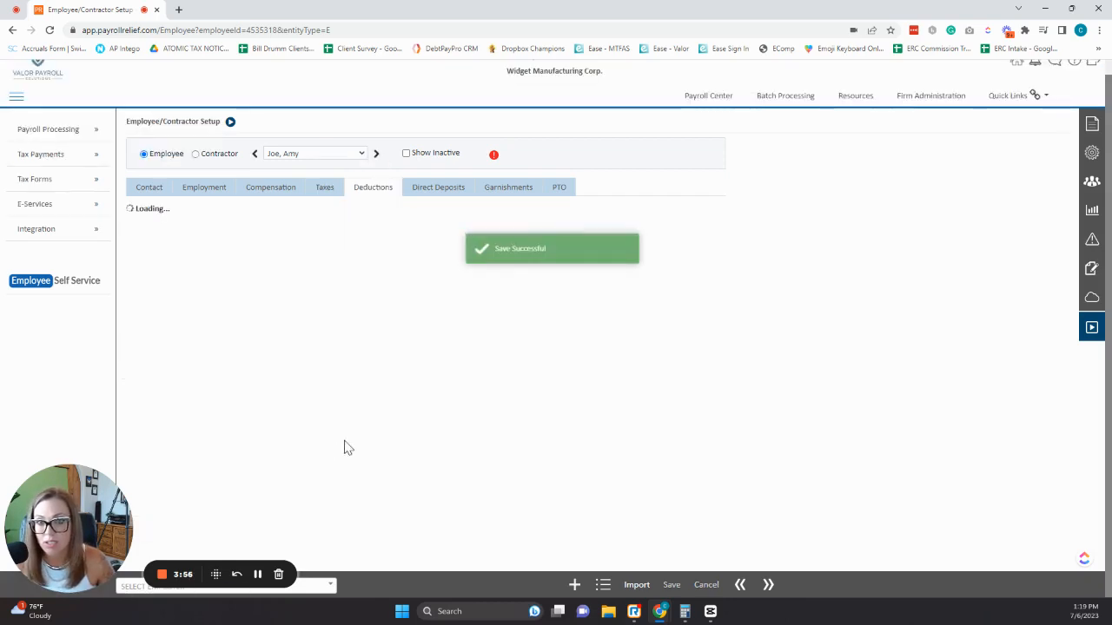
click(521, 251)
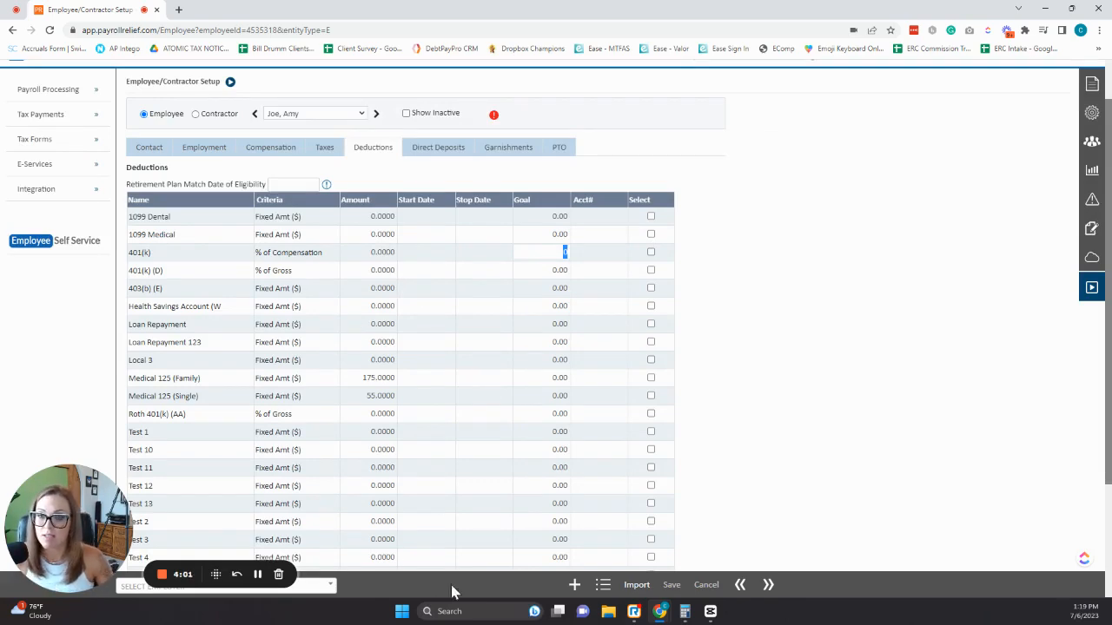
scroll(408, 305, down, 1)
scroll(408, 417, down, 2)
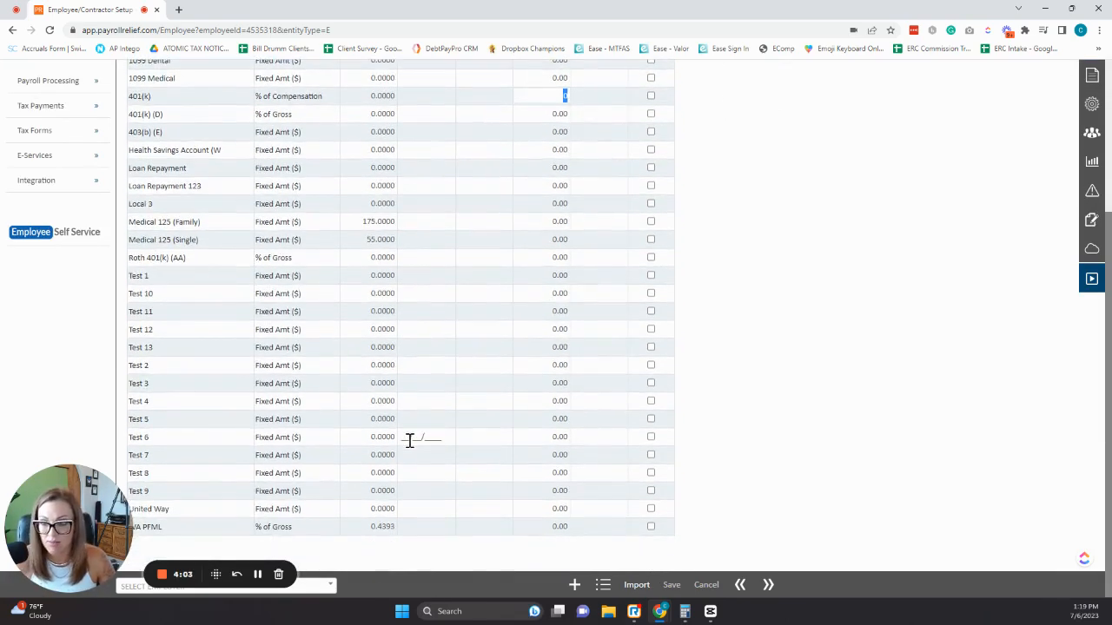
scroll(438, 401, up, 4)
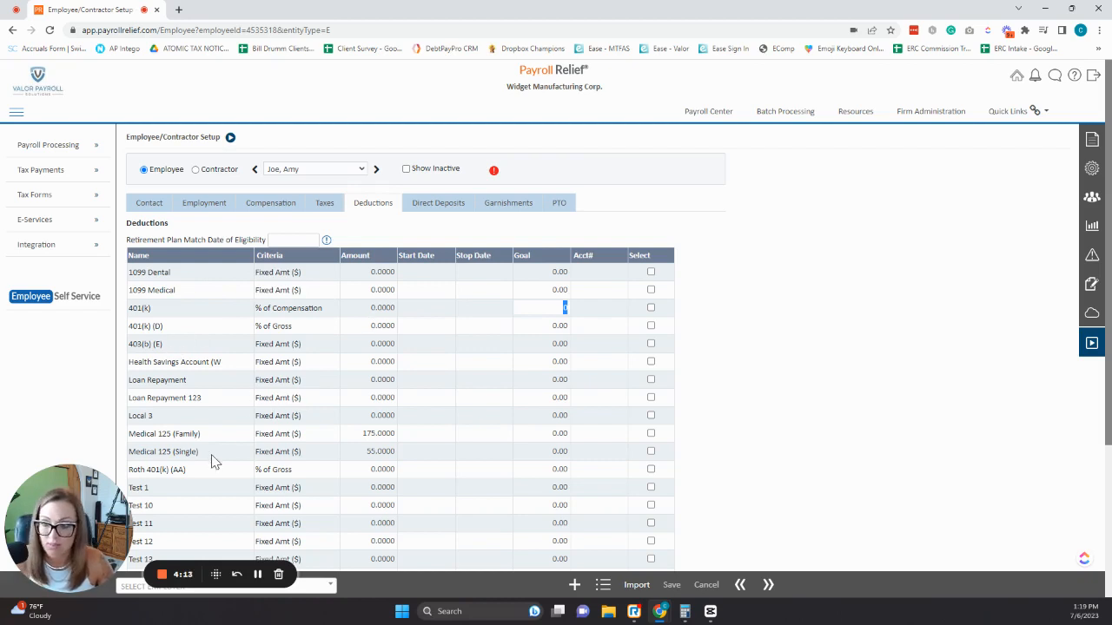
Select the Medical 125 (Family) deduction at 175.0000 and save it.
click(356, 433)
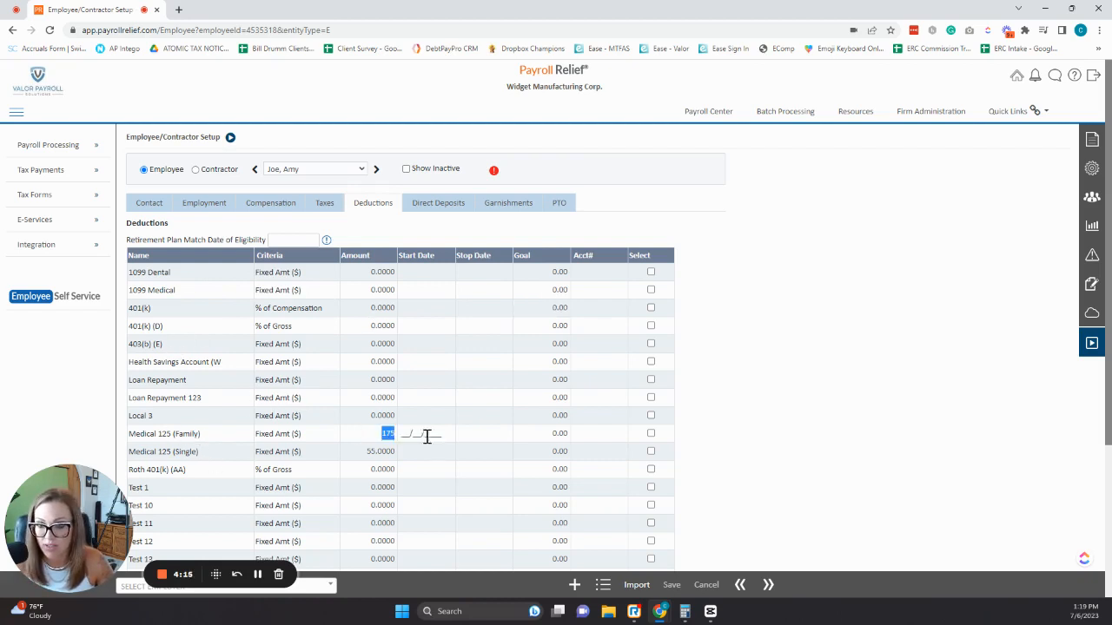
click(652, 435)
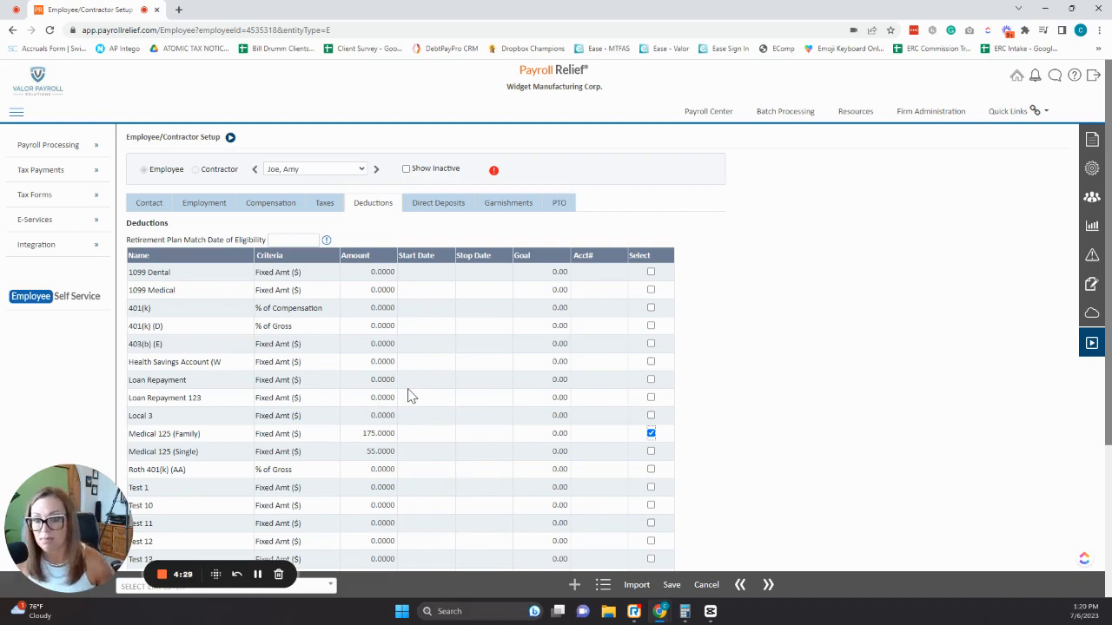
click(670, 587)
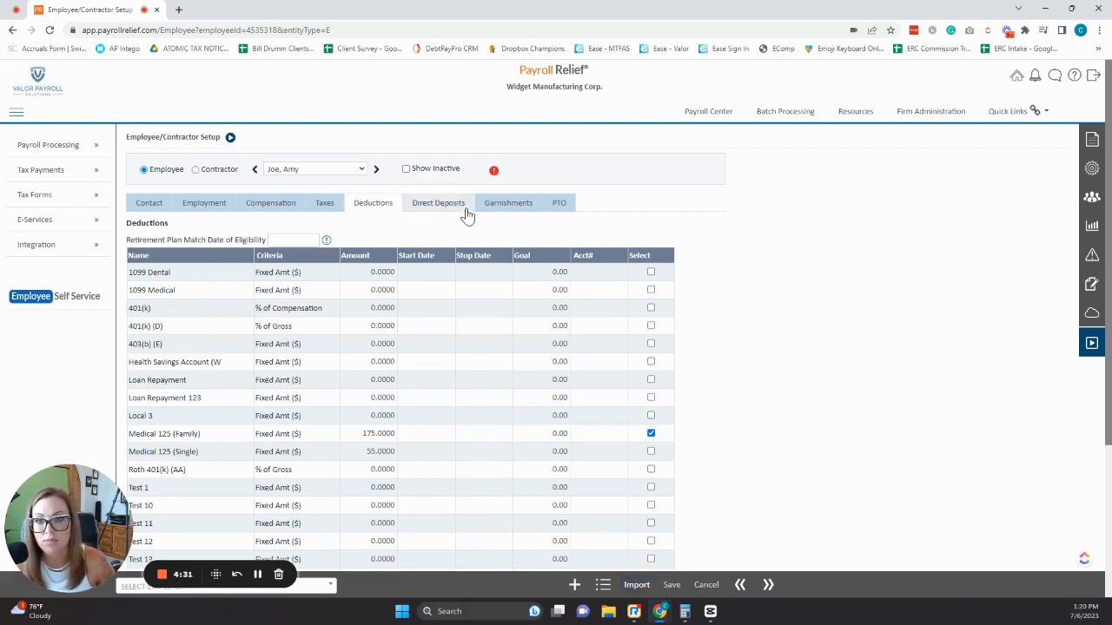
click(438, 203)
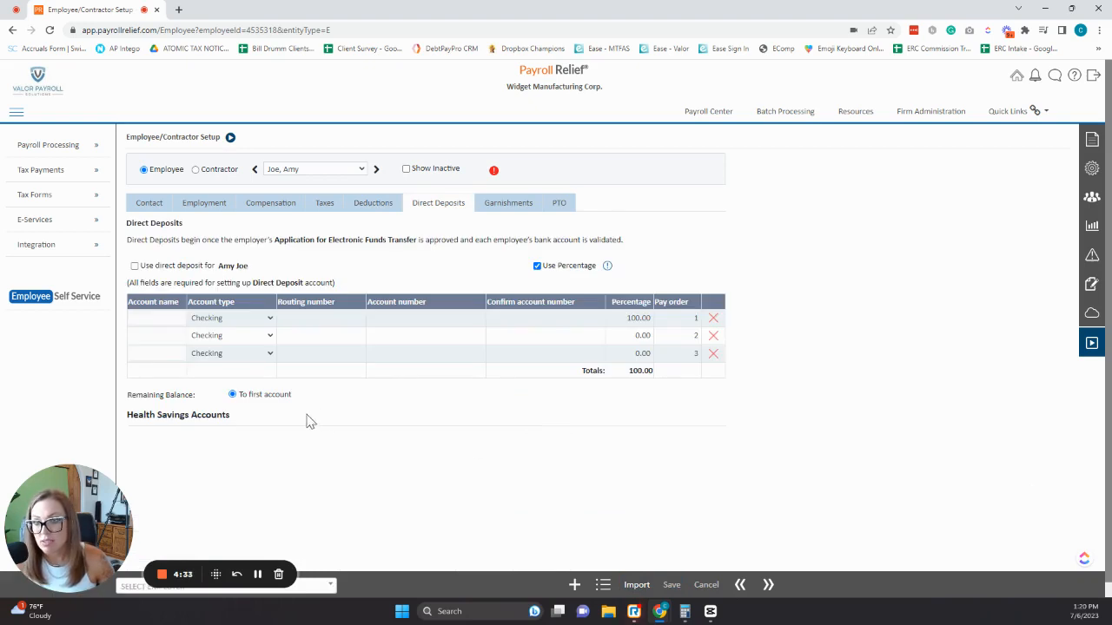
Enable direct deposit to one checking account at 100%, with routing and account numbers, and save.
click(135, 265)
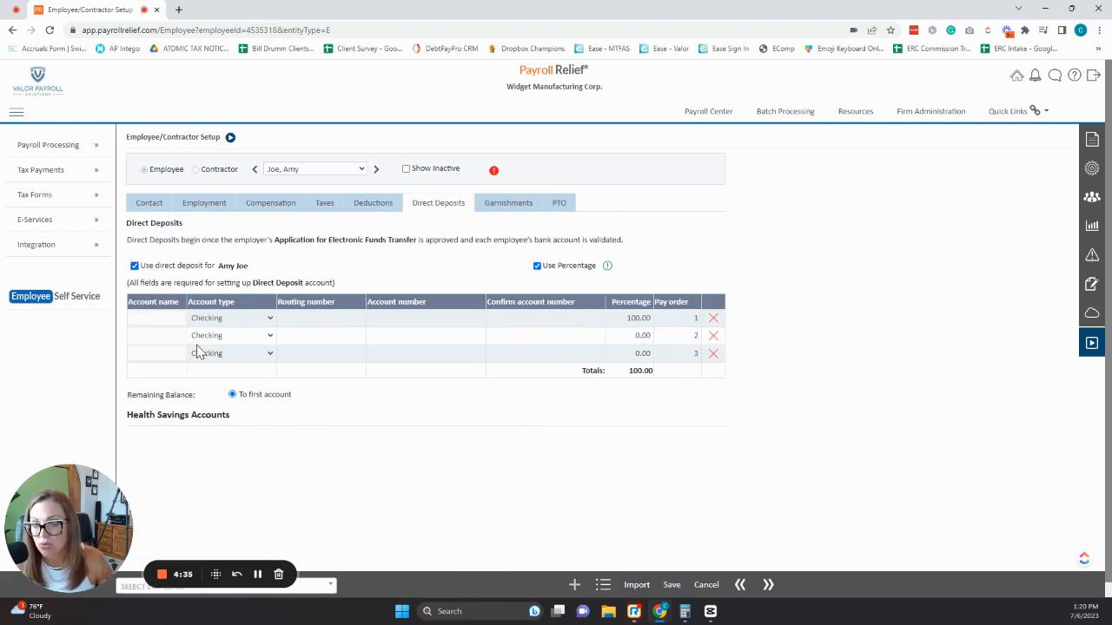
click(142, 318)
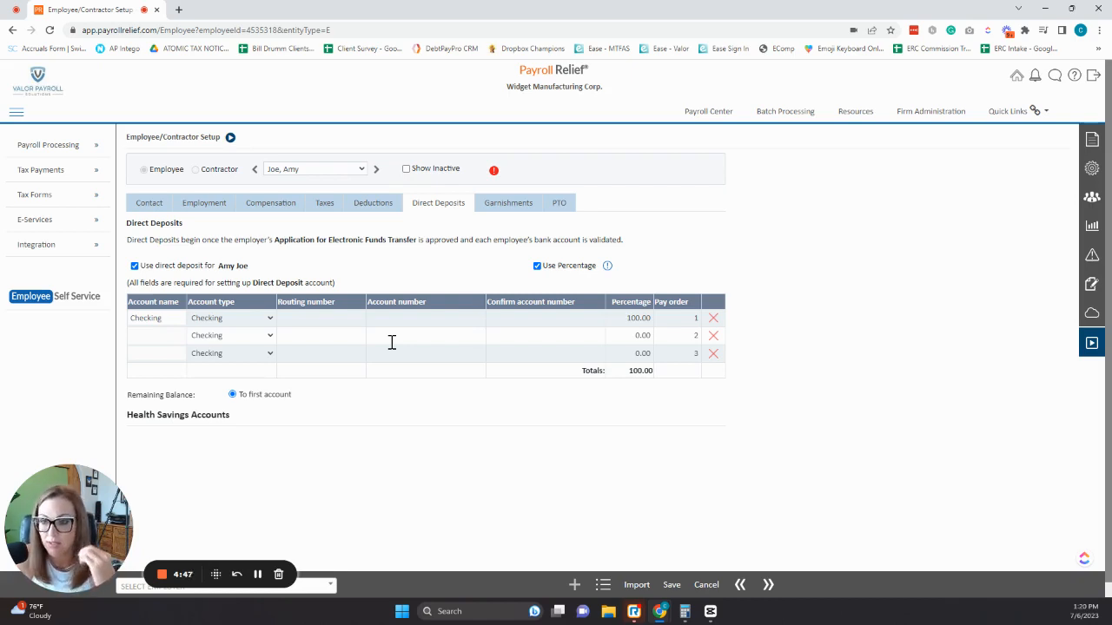
key(Tab)
key(Tab)
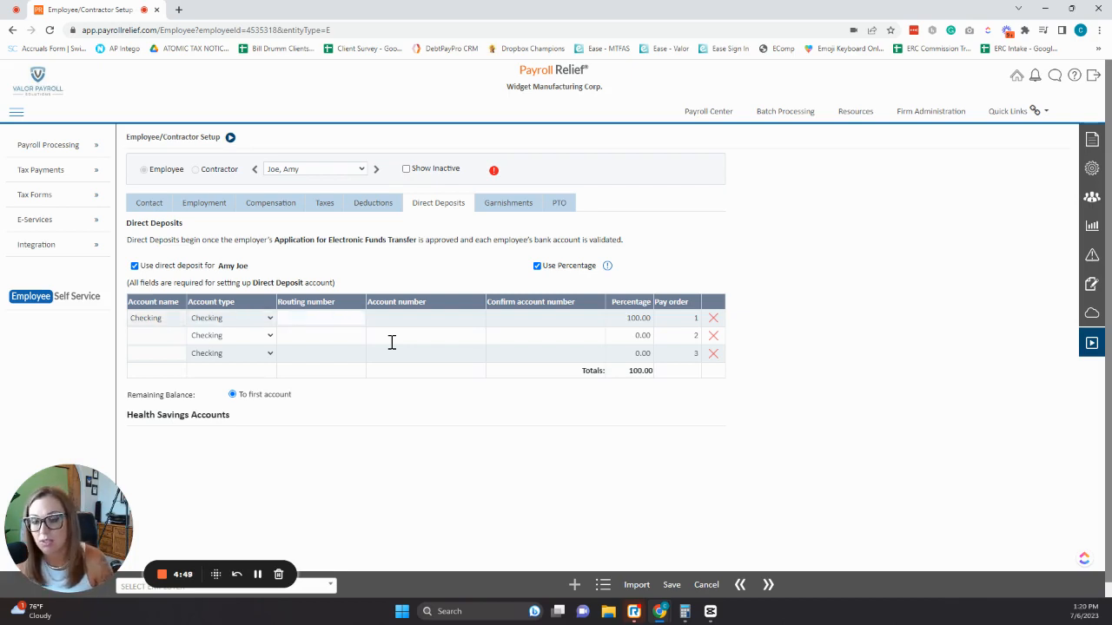
text(082900872)
key(Tab)
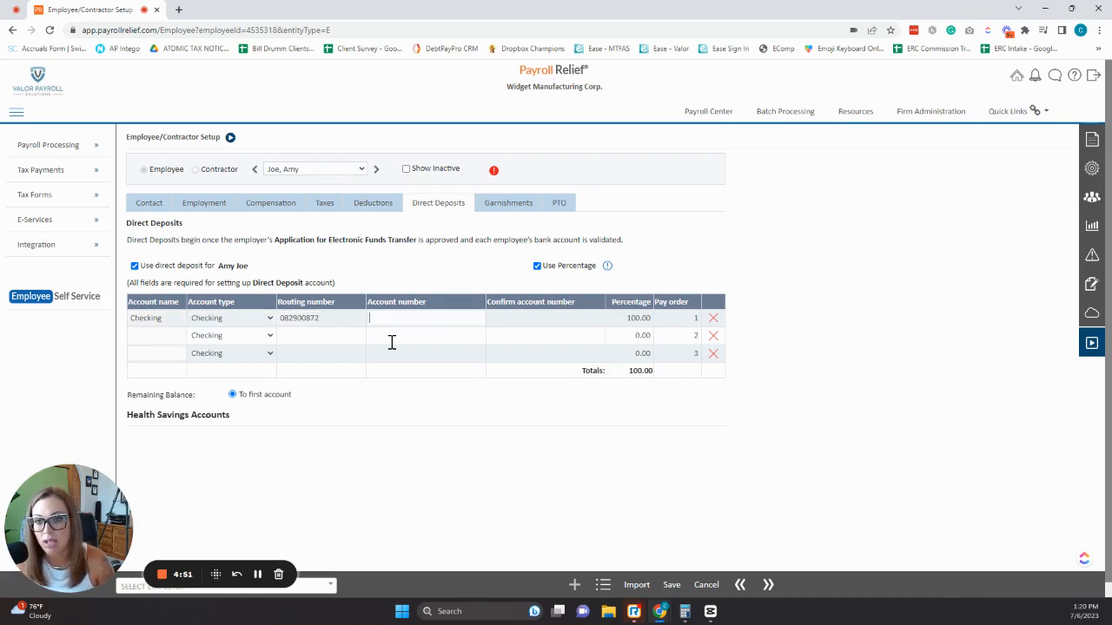
text(12345)
key(Tab)
text(12345)
key(Tab)
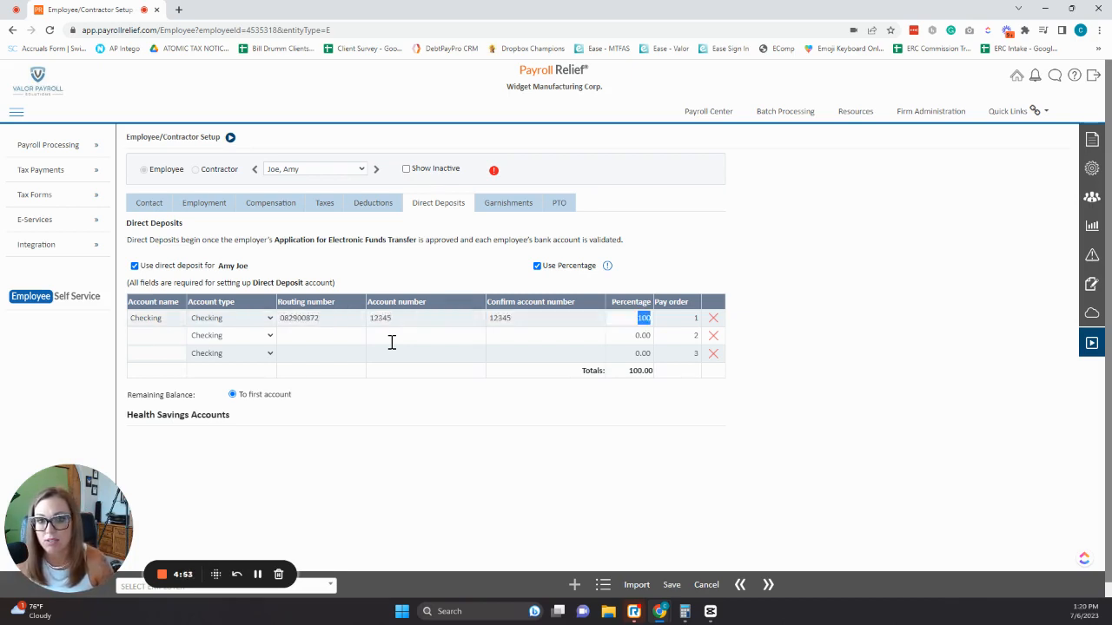
click(669, 588)
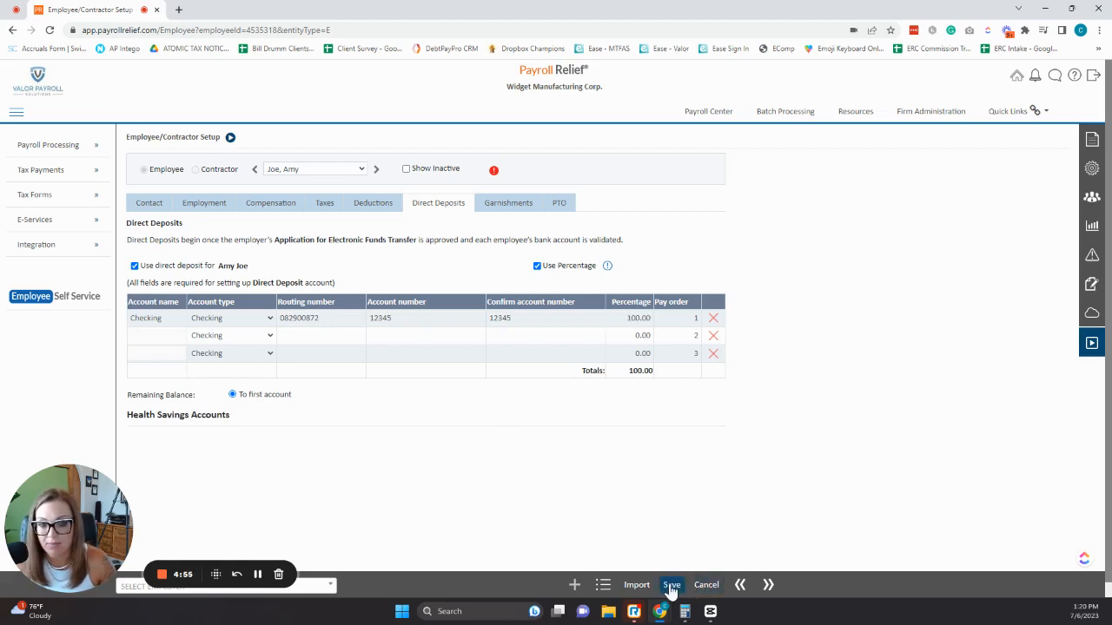
click(491, 203)
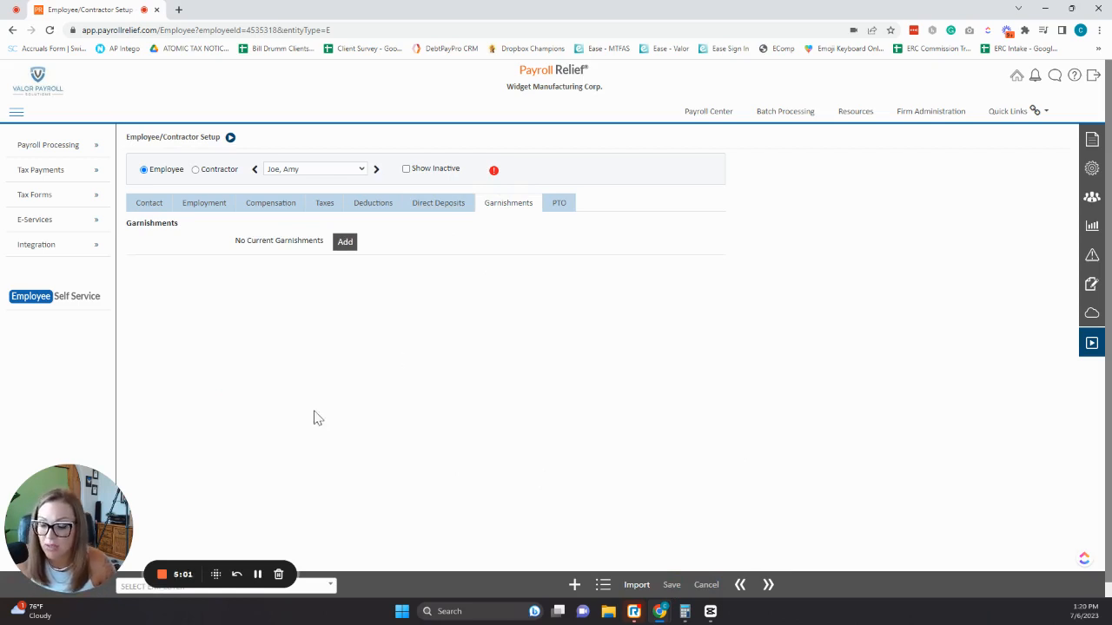
Confirm no garnishments and view PTO, with Sick accruing 1.0000 hours per pay period.
click(556, 207)
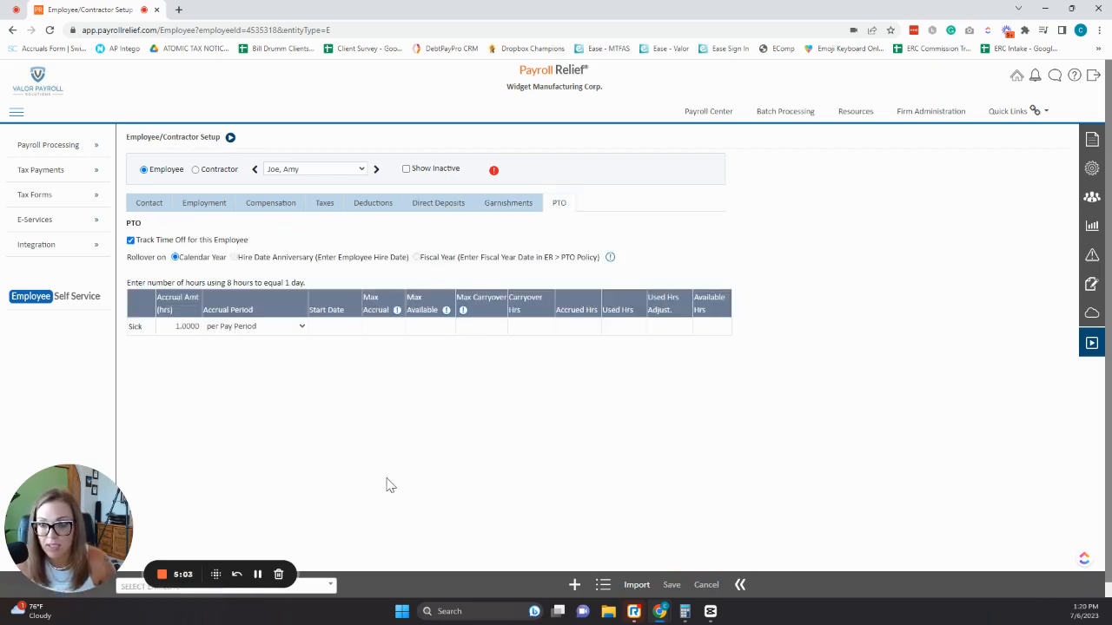